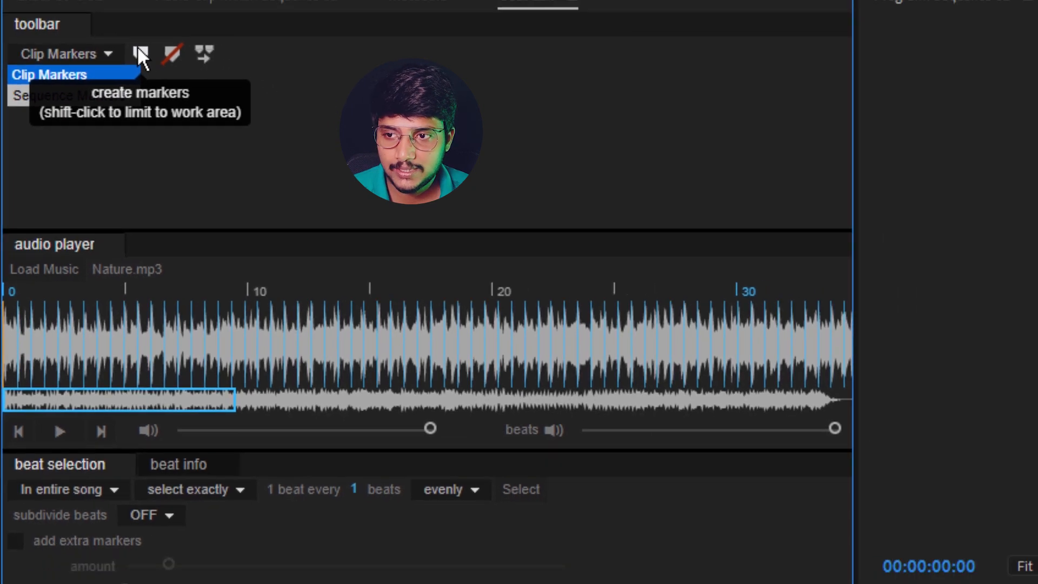
Create beat markers on the Nature.mp3 audio clip as clip markers with Beat Edit
{"action": "left_click", "coordinate": [159, 48]}
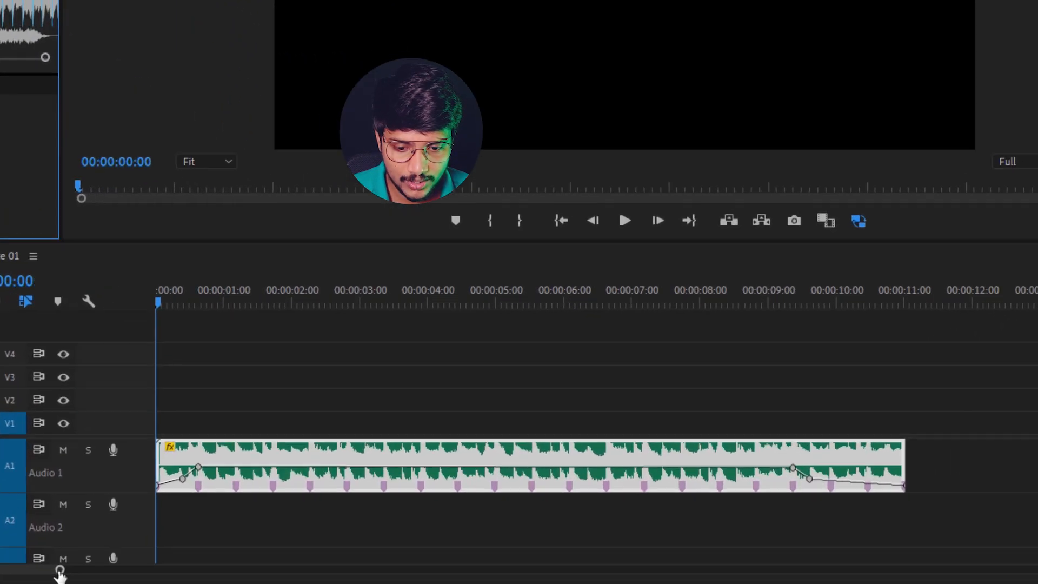
{"action": "left_click_drag", "start_coordinate": [378, 546], "coordinate": [342, 546]}
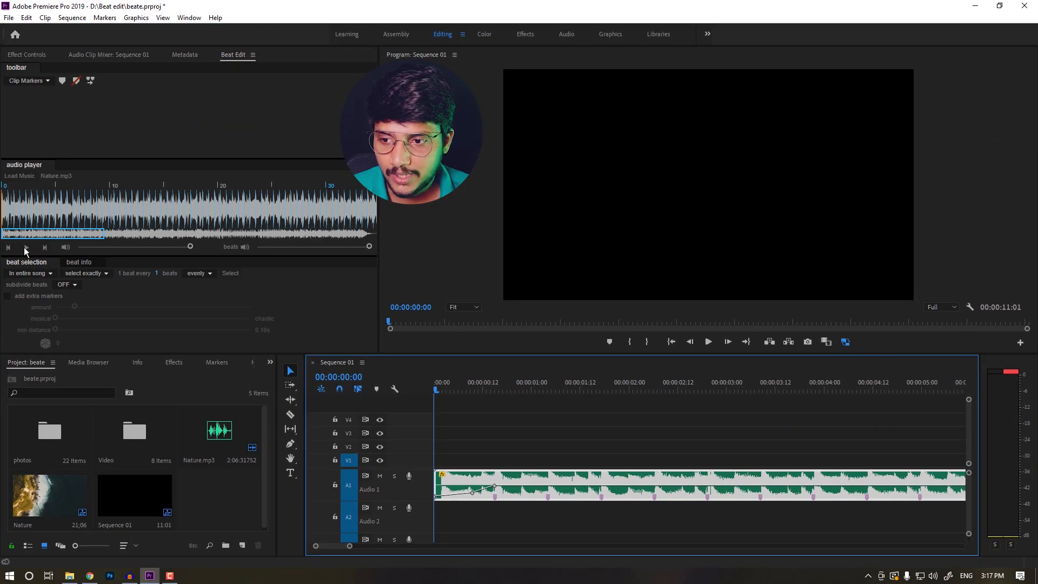
Play the song in the Beat Edit audio player and turn the music volume down so the beat clicks are audible
{"action": "left_click", "coordinate": [28, 247]}
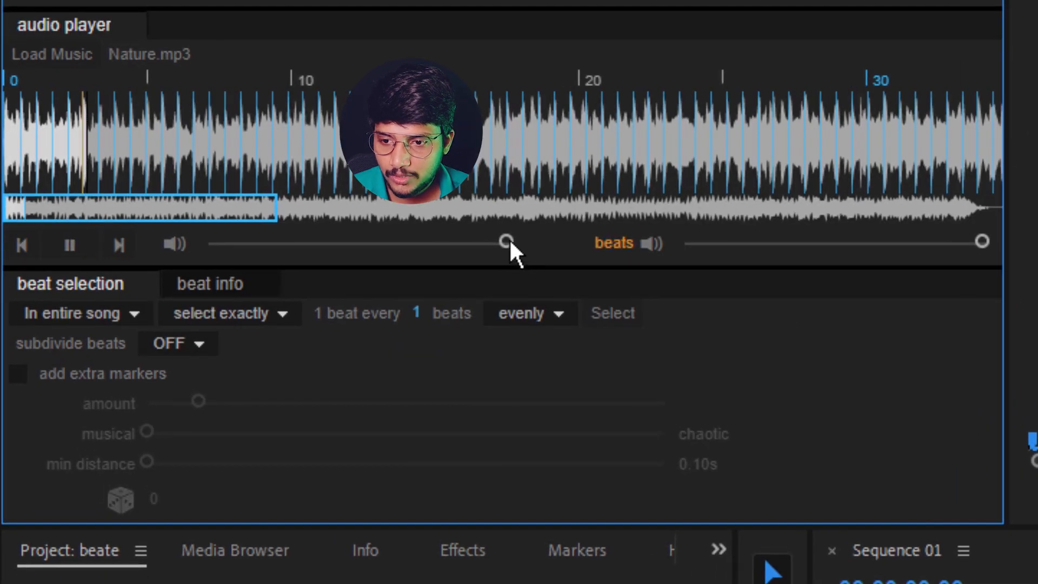
{"action": "left_click_drag", "start_coordinate": [190, 247], "coordinate": [64, 244]}
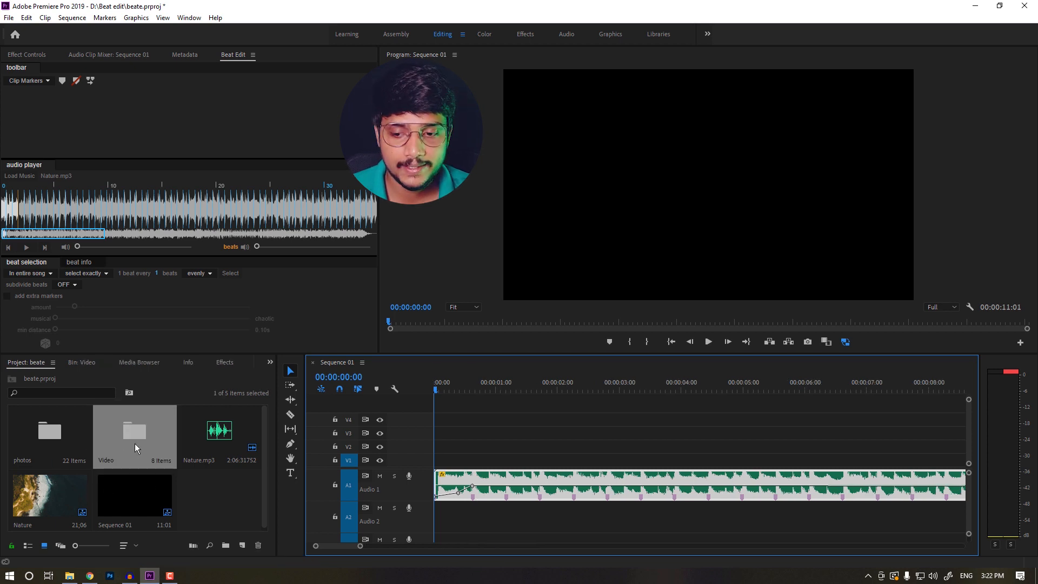
Open the Video bin and add the jellyfish clip to the video track above the music
{"action": "left_click", "coordinate": [135, 444]}
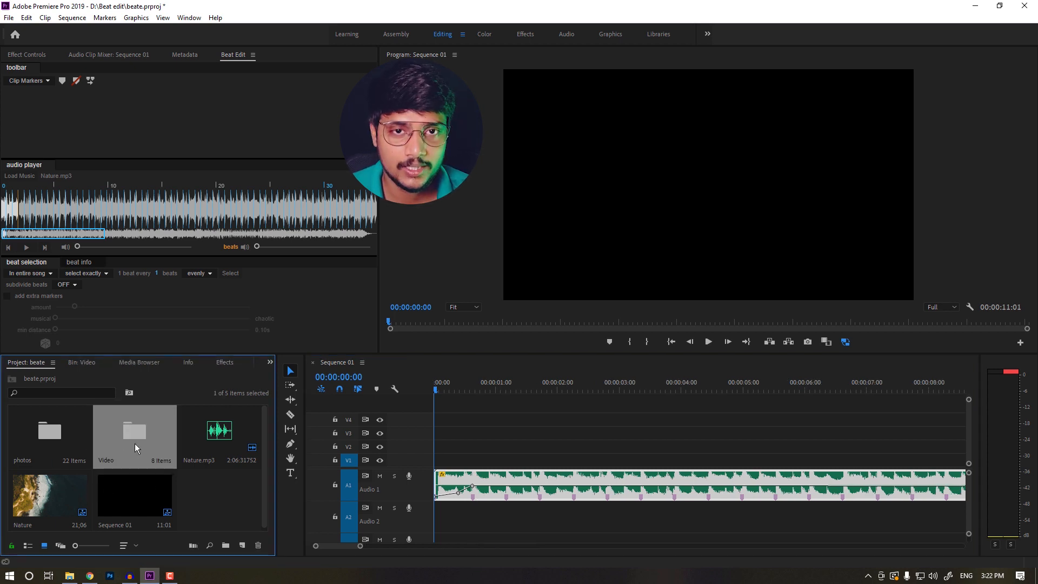
{"action": "double_click", "coordinate": [135, 443]}
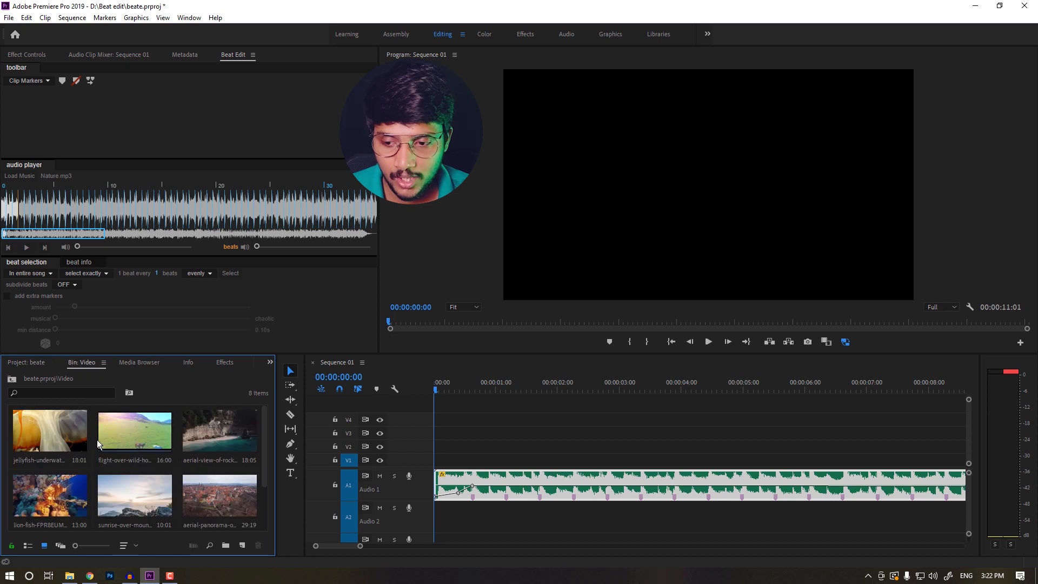
{"action": "left_click", "coordinate": [62, 435]}
{"action": "left_click_drag", "start_coordinate": [38, 435], "coordinate": [474, 462]}
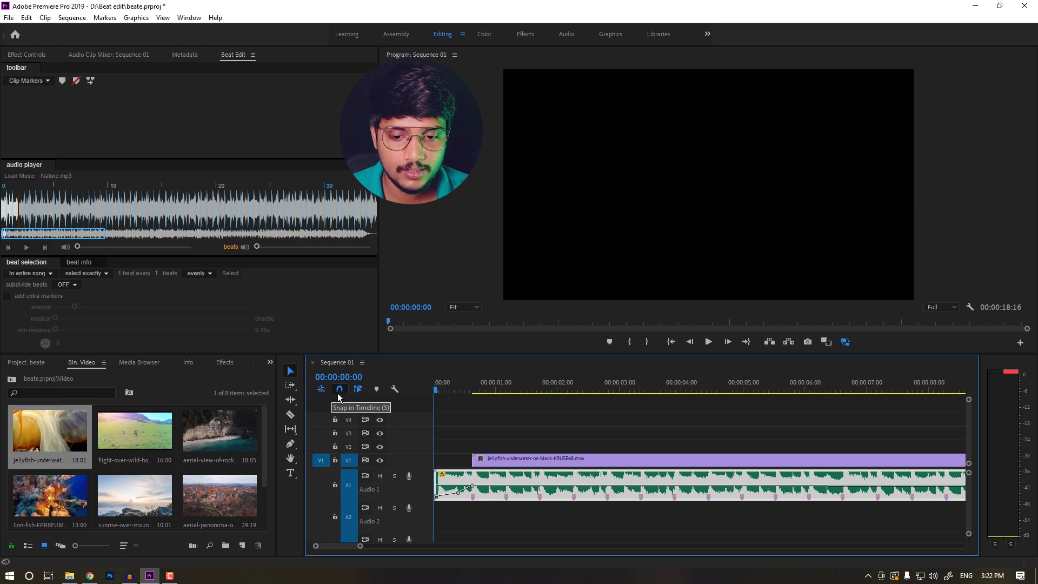
{"action": "mouse_move", "coordinate": [488, 460]}
{"action": "left_mouse_down"}
{"action": "mouse_move", "coordinate": [566, 459]}
{"action": "mouse_move", "coordinate": [488, 460]}
{"action": "left_mouse_up"}
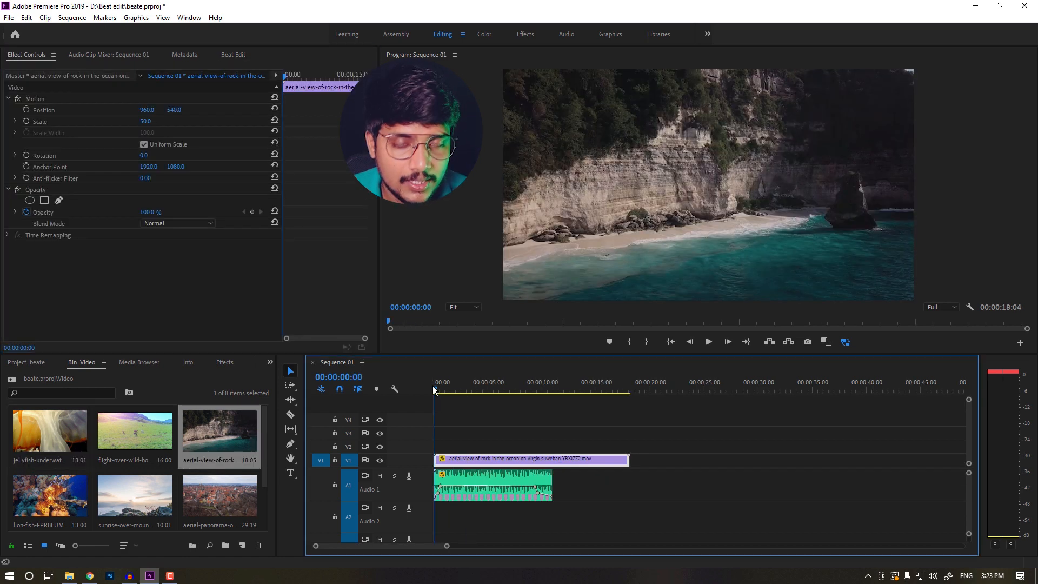
Cut the aerial rock clip at 00:00:03:10, delete its first part, and move the remainder to the sequence start
{"action": "left_click_drag", "start_coordinate": [434, 390], "coordinate": [472, 393]}
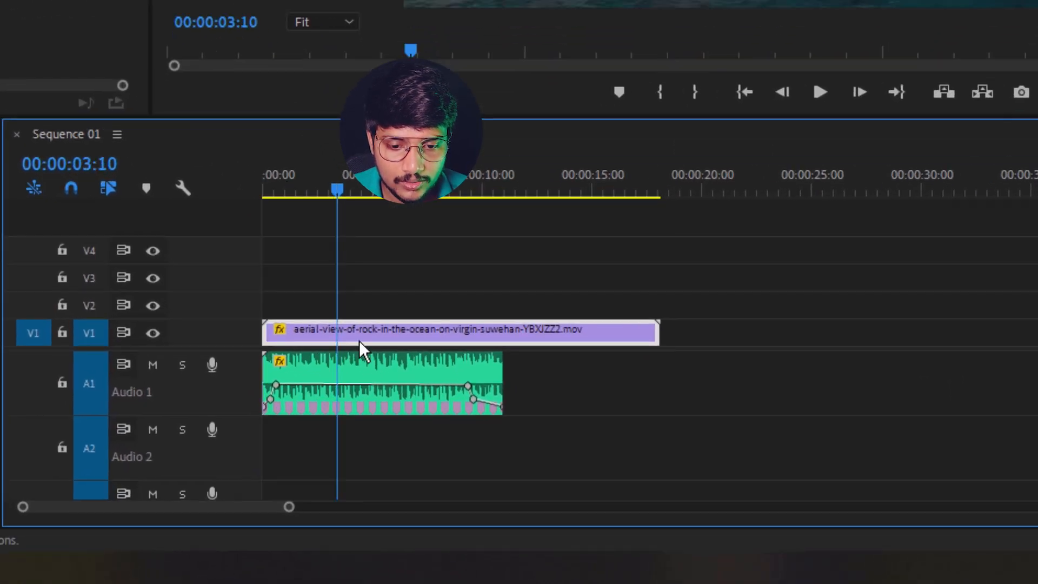
{"action": "key", "text": "ctrl+k"}
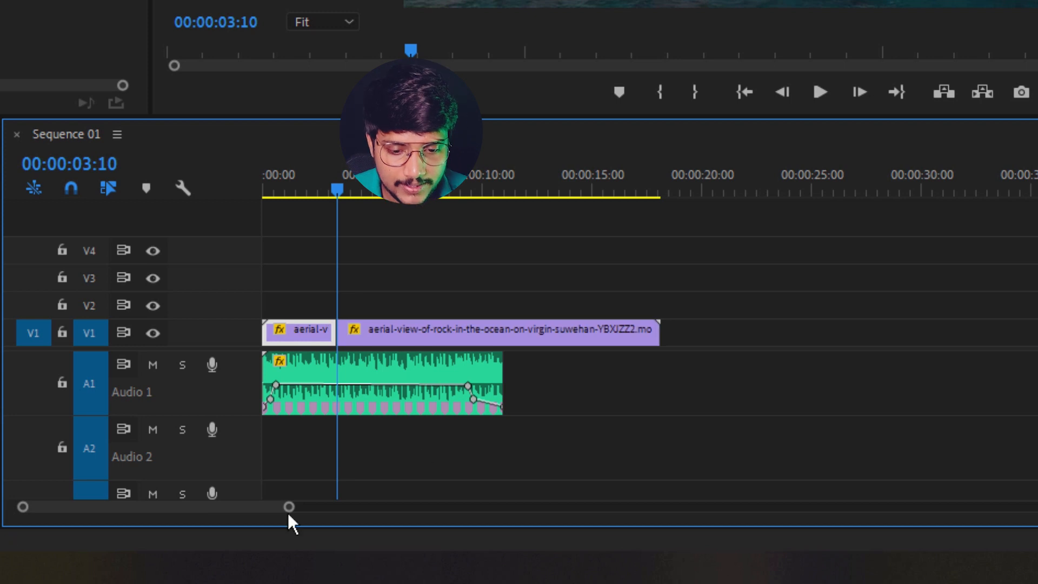
{"action": "left_click_drag", "start_coordinate": [289, 513], "coordinate": [209, 514]}
{"action": "key", "text": "Delete"}
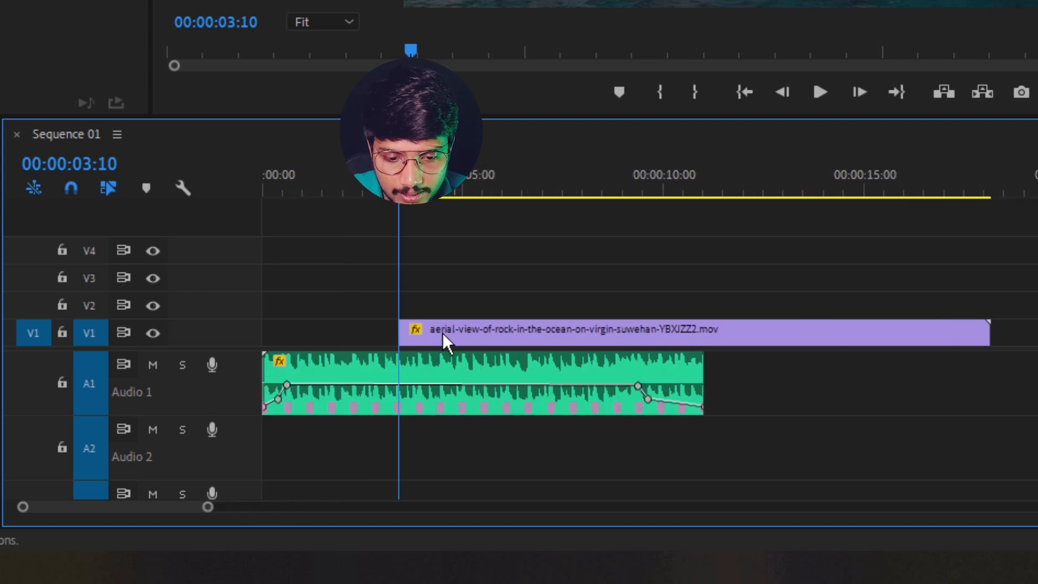
{"action": "left_click_drag", "start_coordinate": [442, 332], "coordinate": [306, 333]}
Trim the aerial rock clip to end at 00:00:00:15, on the first beat marker
{"action": "left_click_drag", "start_coordinate": [208, 506], "coordinate": [144, 508]}
{"action": "left_click_drag", "start_coordinate": [314, 189], "coordinate": [371, 269]}
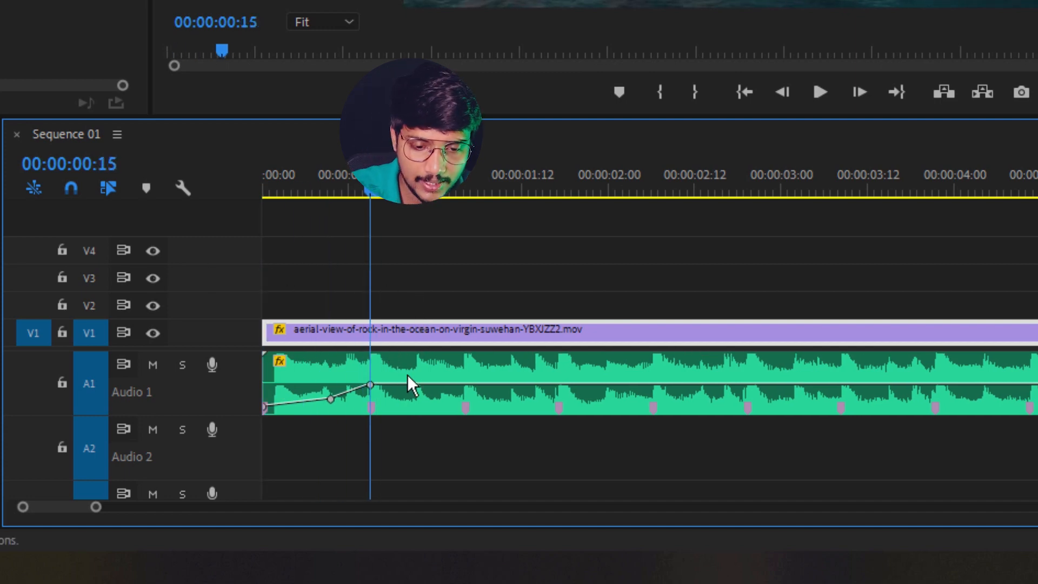
{"action": "key", "text": "ctrl+k"}
{"action": "left_click", "coordinate": [404, 339]}
{"action": "key", "text": "Delete"}
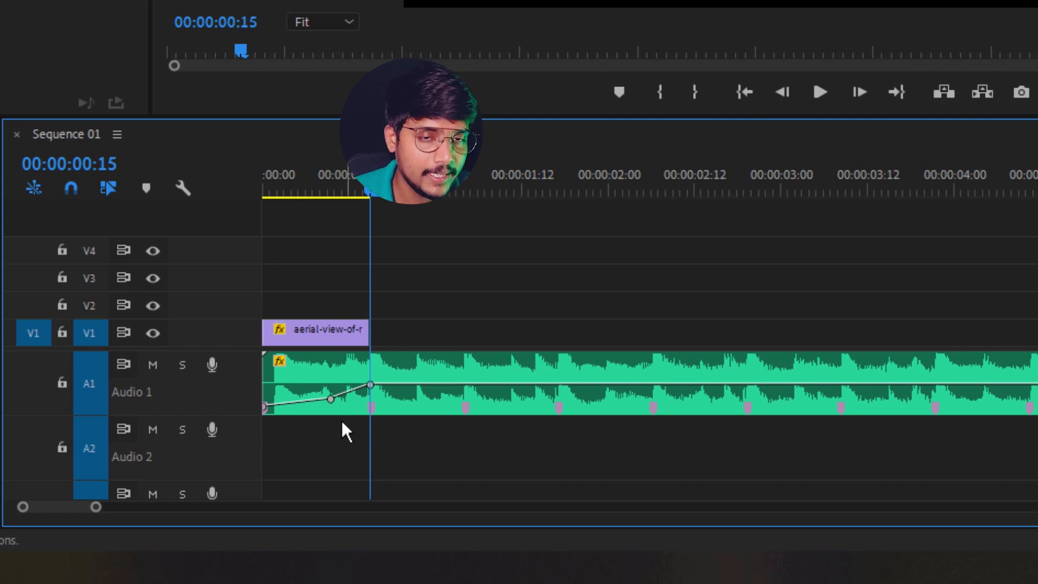
{"action": "left_click_drag", "start_coordinate": [95, 507], "coordinate": [47, 507]}
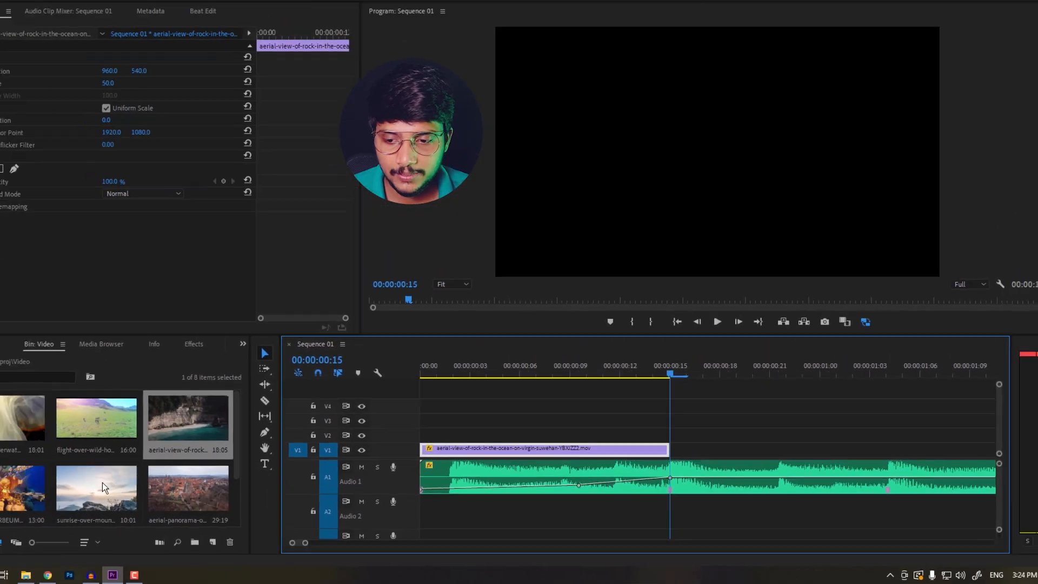
{"action": "left_click", "coordinate": [62, 509]}
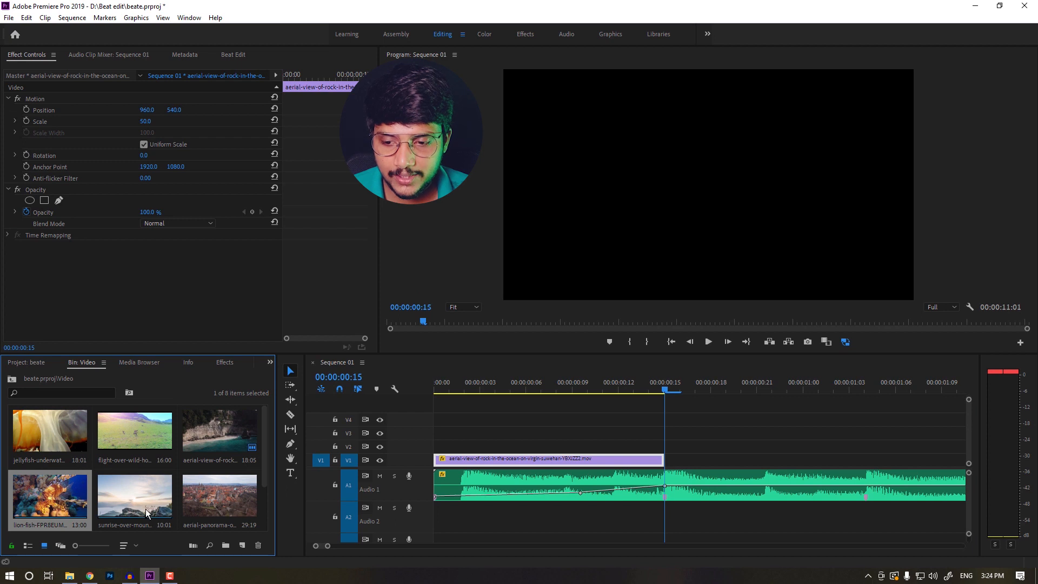
Add the sunrise-over-mountain clip right after the rock clip and set its scale to 50
{"action": "left_click_drag", "start_coordinate": [145, 501], "coordinate": [692, 455]}
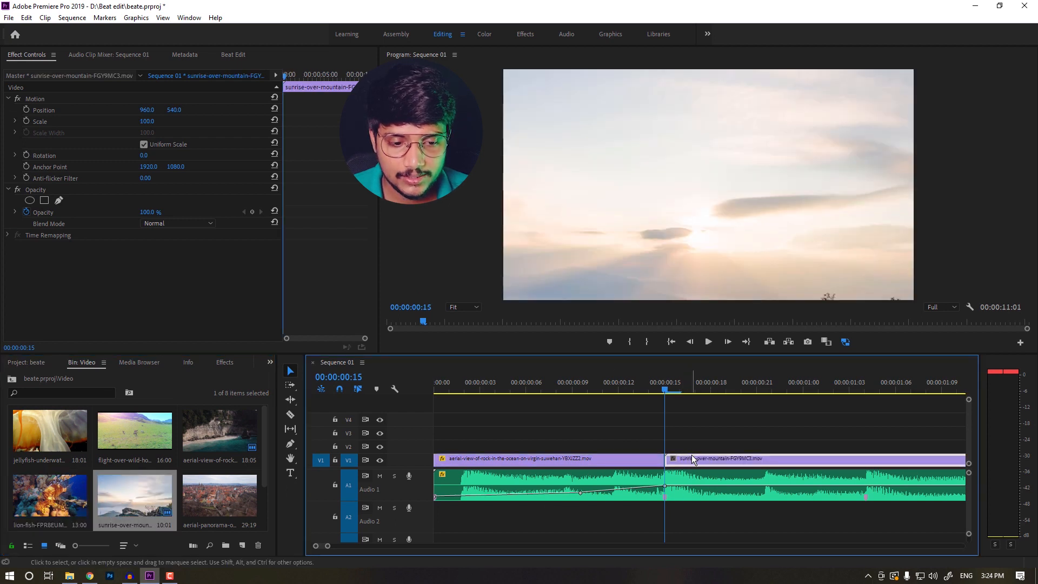
{"action": "left_click", "coordinate": [148, 122]}
{"action": "type", "text": "50"}
{"action": "key", "text": "Return"}
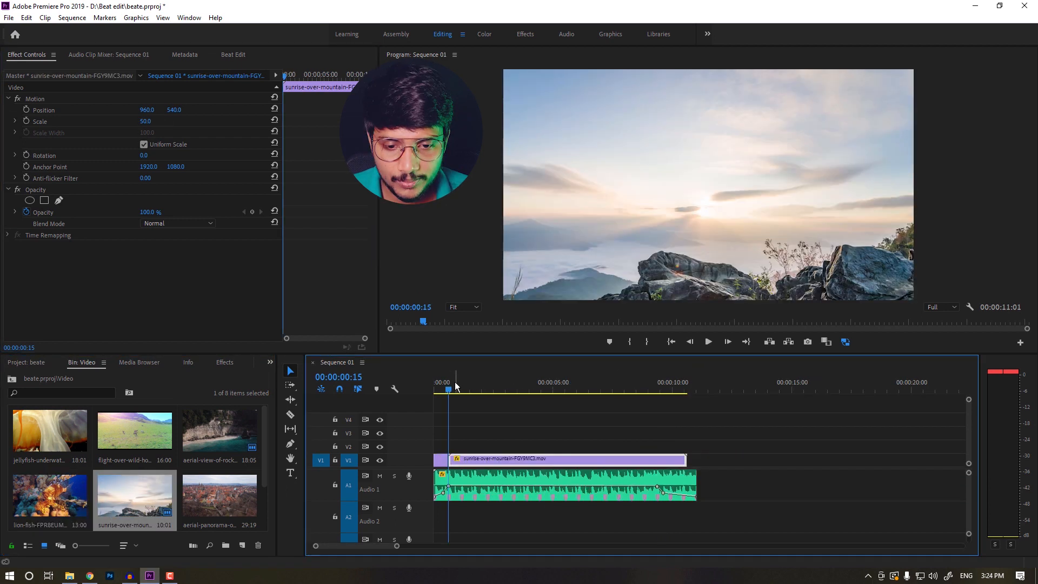
Trim the sunrise clip so it ends at 00:00:01:04, on the next beat marker
{"action": "left_click_drag", "start_coordinate": [453, 385], "coordinate": [527, 384]}
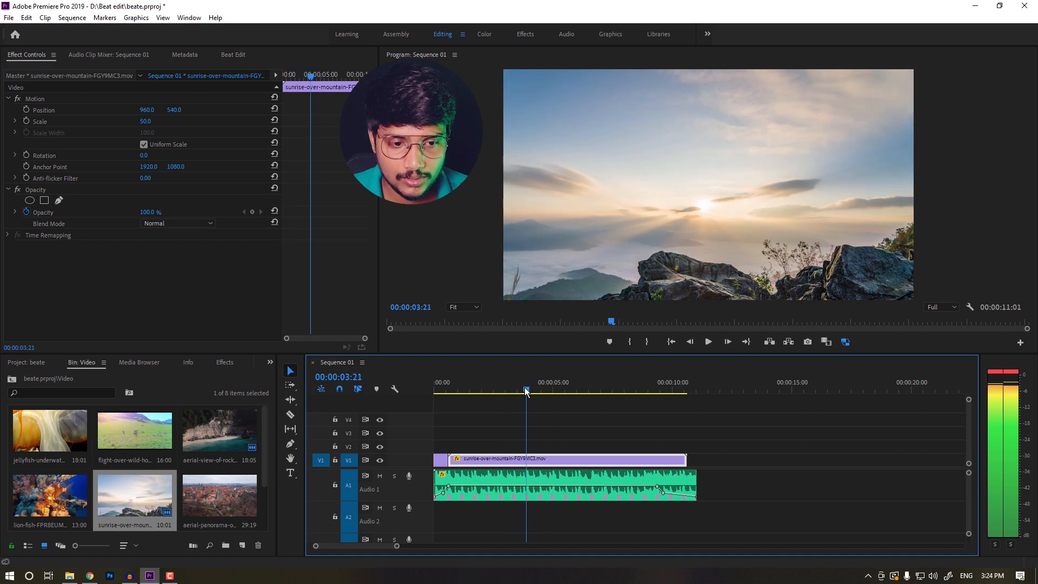
{"action": "key", "text": "ctrl+k"}
{"action": "key", "text": "Delete"}
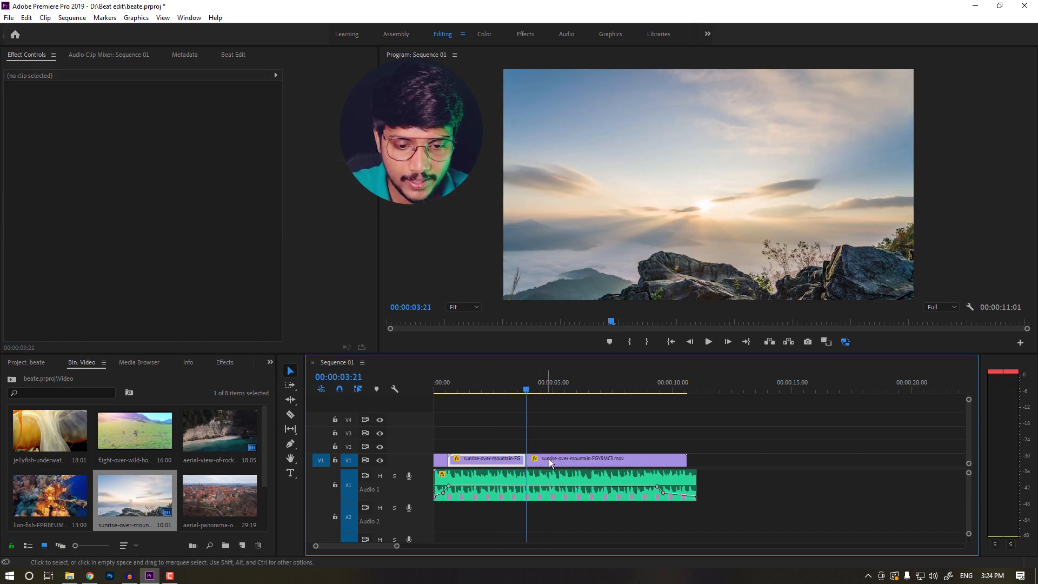
{"action": "left_click_drag", "start_coordinate": [542, 462], "coordinate": [464, 462]}
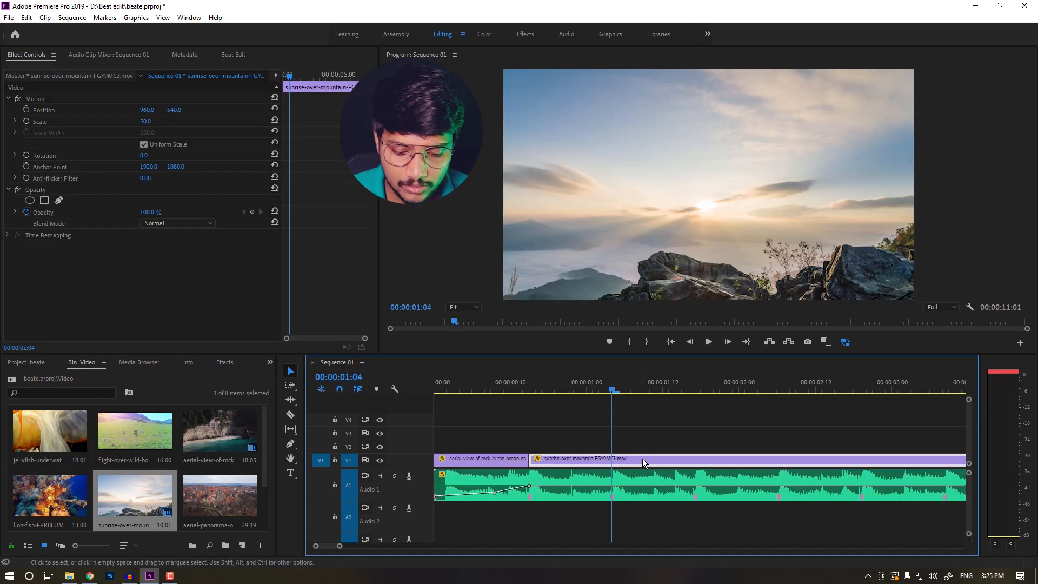
{"action": "left_click", "coordinate": [648, 462]}
{"action": "key", "text": "Delete"}
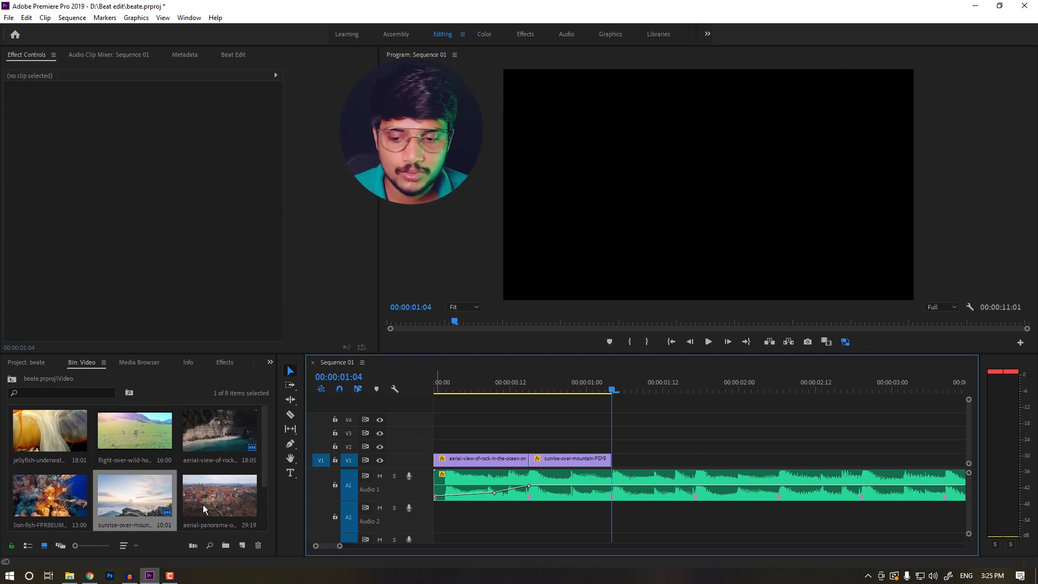
Add the aerial-panorama clip after the sunrise clip and set its scale to 50
{"action": "left_click_drag", "start_coordinate": [216, 507], "coordinate": [616, 458]}
{"action": "left_click_drag", "start_coordinate": [640, 388], "coordinate": [697, 392]}
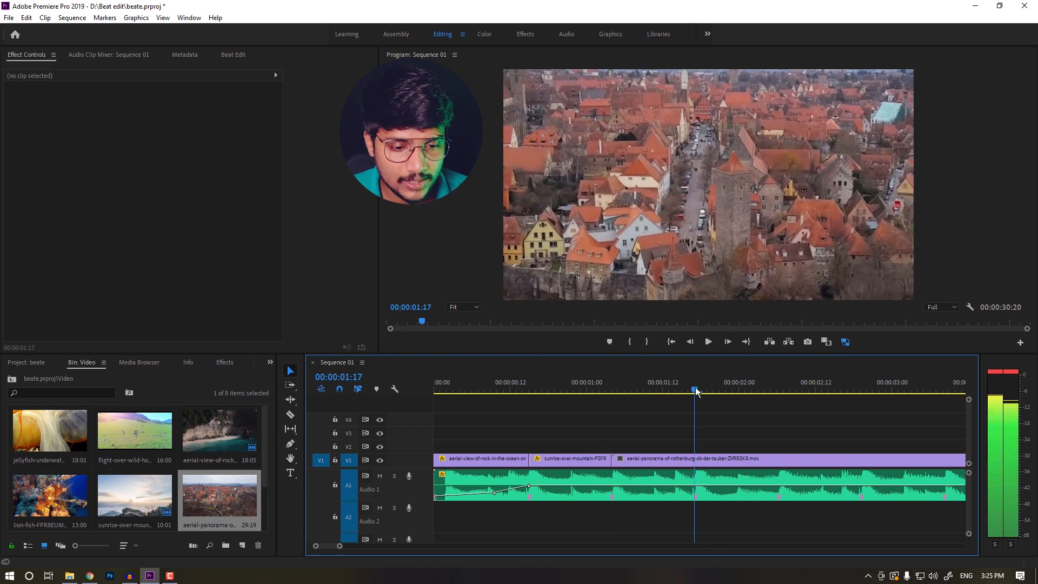
{"action": "left_click", "coordinate": [698, 460]}
{"action": "left_click", "coordinate": [147, 121]}
{"action": "type", "text": "50"}
{"action": "key", "text": "Return"}
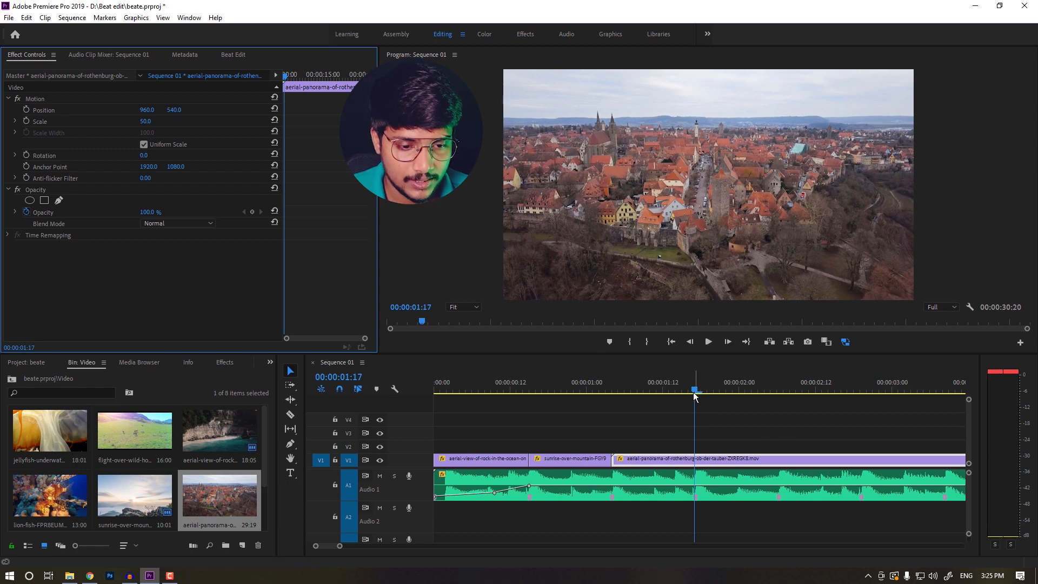
Trim the aerial-panorama clip to end at the beat marker near 00:00:01:17
{"action": "left_click_drag", "start_coordinate": [695, 392], "coordinate": [698, 394]}
{"action": "key", "text": "Left"}
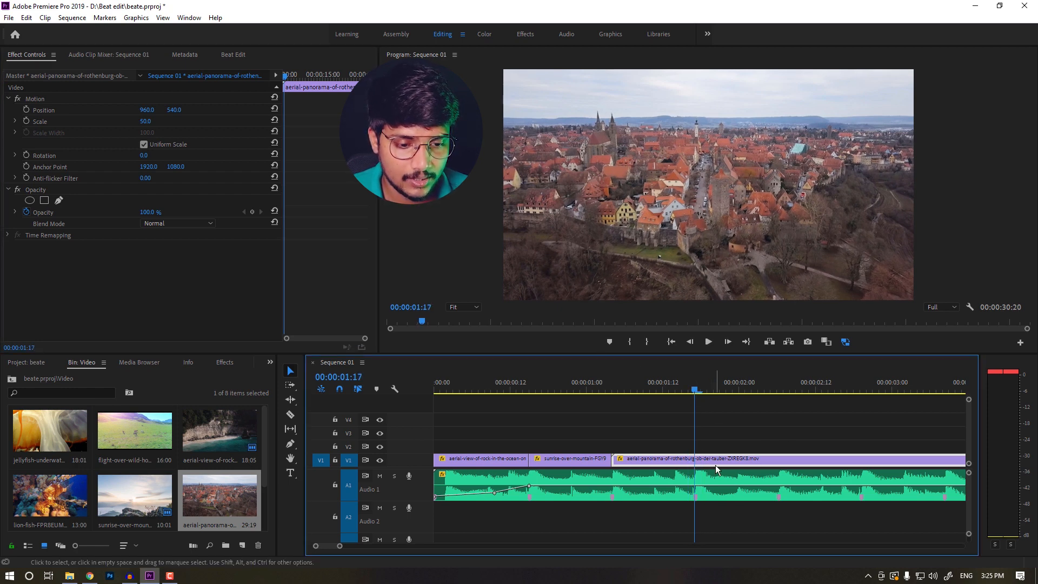
{"action": "key", "text": "ctrl+k"}
Play back the sequence from the start to check the cuts against the beat
{"action": "key", "text": "Home"}
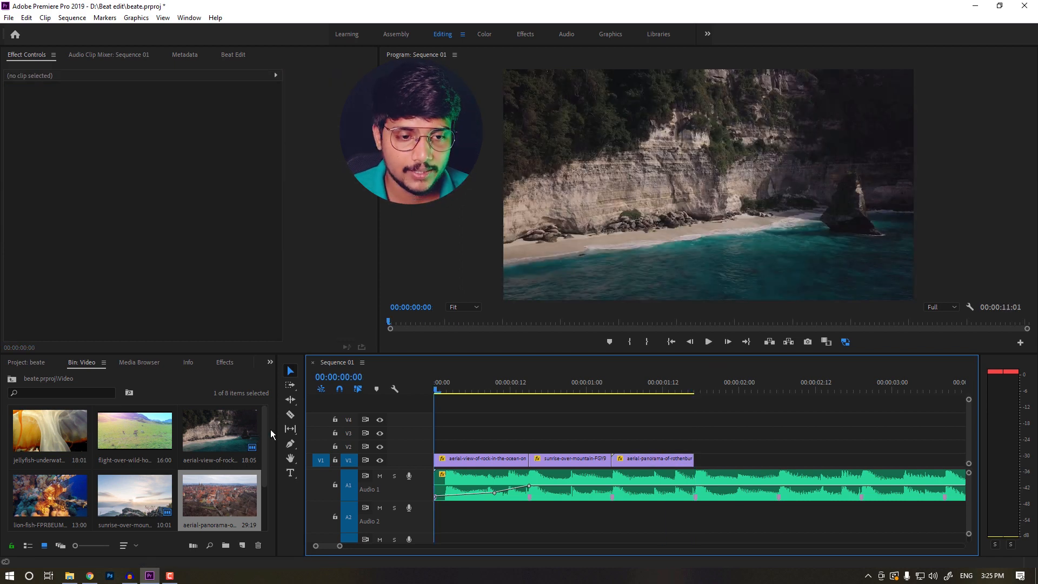
{"action": "key", "text": "space"}
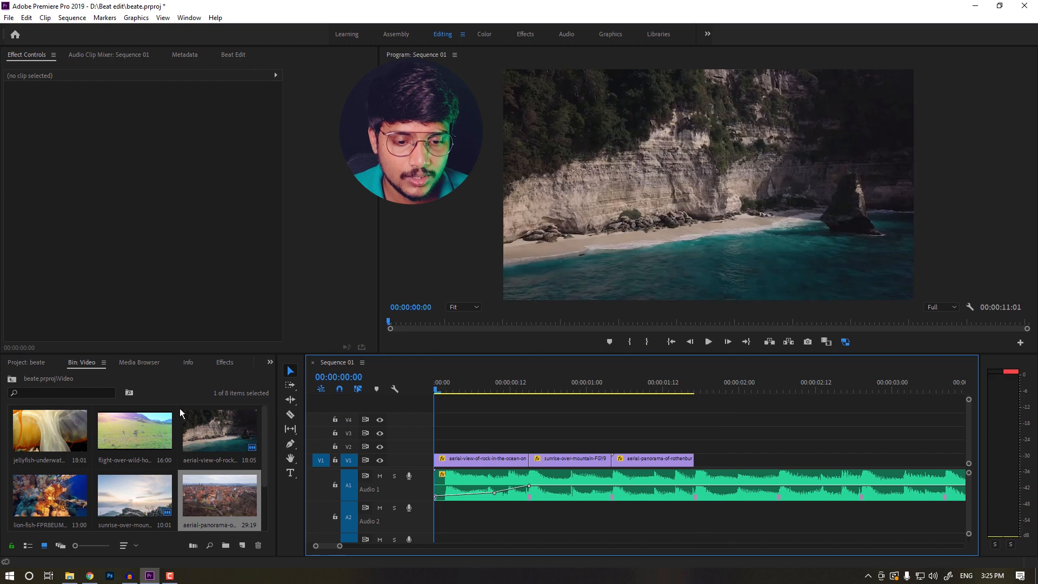
{"action": "key", "text": "space"}
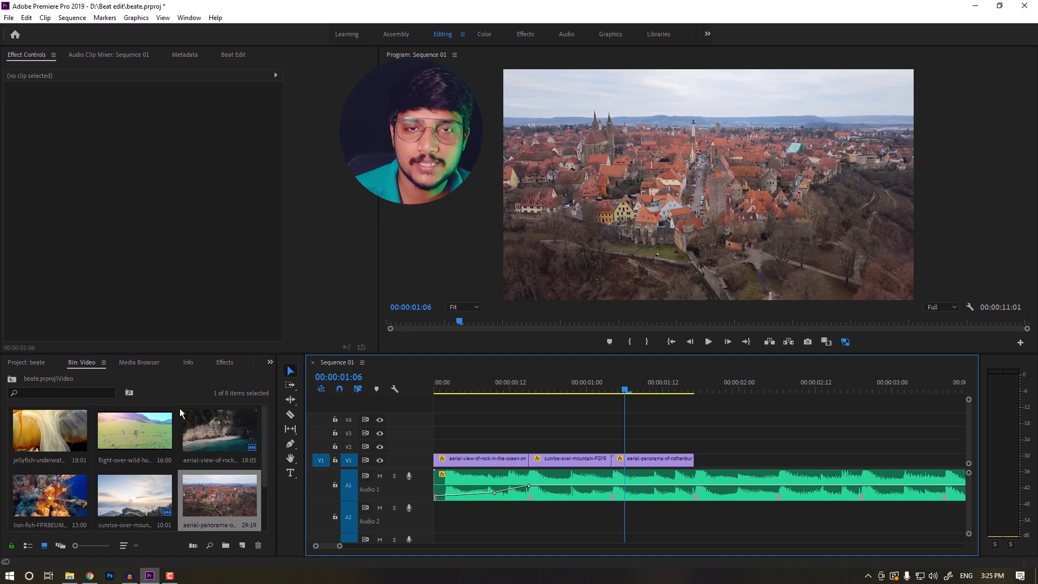
{"action": "key", "text": "space"}
{"action": "key", "text": "space"}
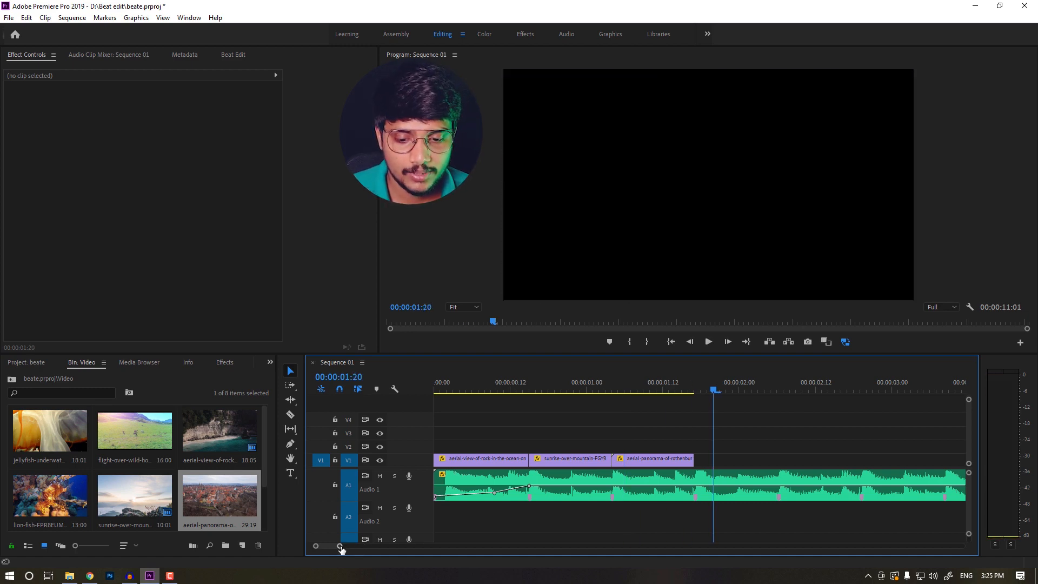
Delete all three video clips from the timeline
{"action": "left_click_drag", "start_coordinate": [341, 548], "coordinate": [438, 557]}
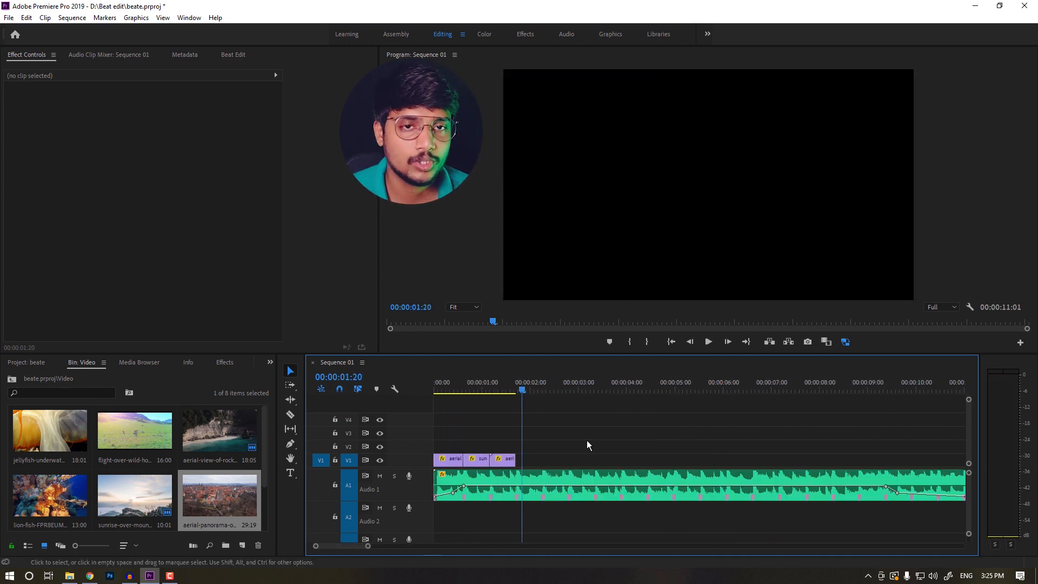
{"action": "left_click_drag", "start_coordinate": [559, 443], "coordinate": [430, 464]}
{"action": "key", "text": "Delete"}
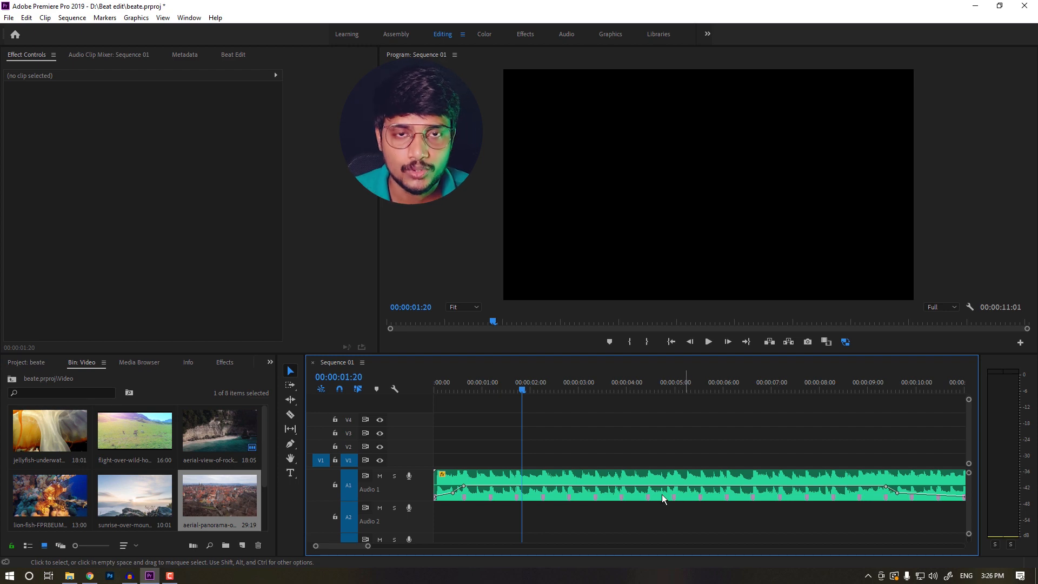
Select the Nature.mp3 clip and create the beat markers as Sequence Markers with Beat Edit
{"action": "left_click", "coordinate": [562, 473]}
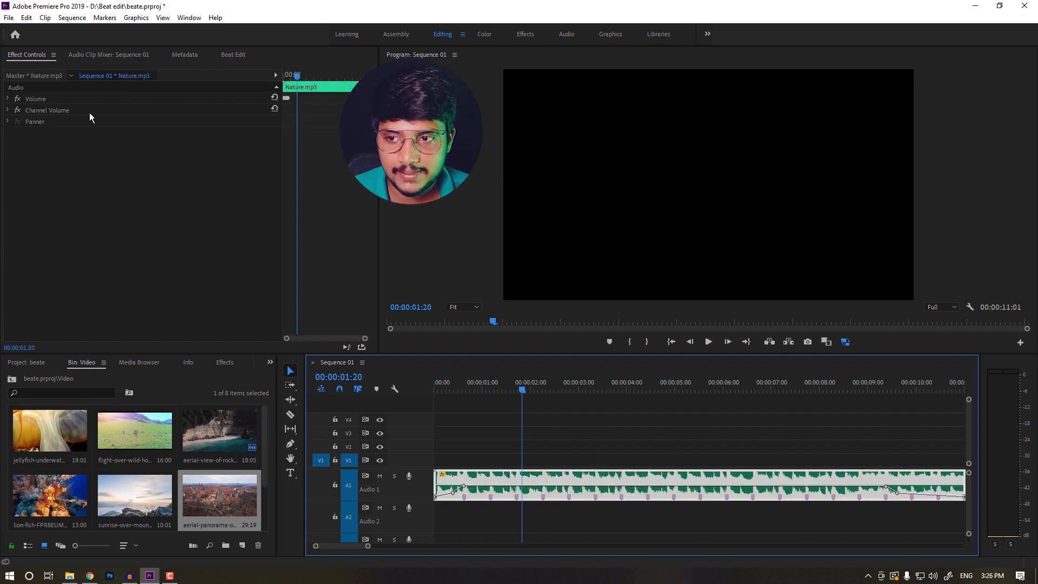
{"action": "left_click", "coordinate": [231, 55]}
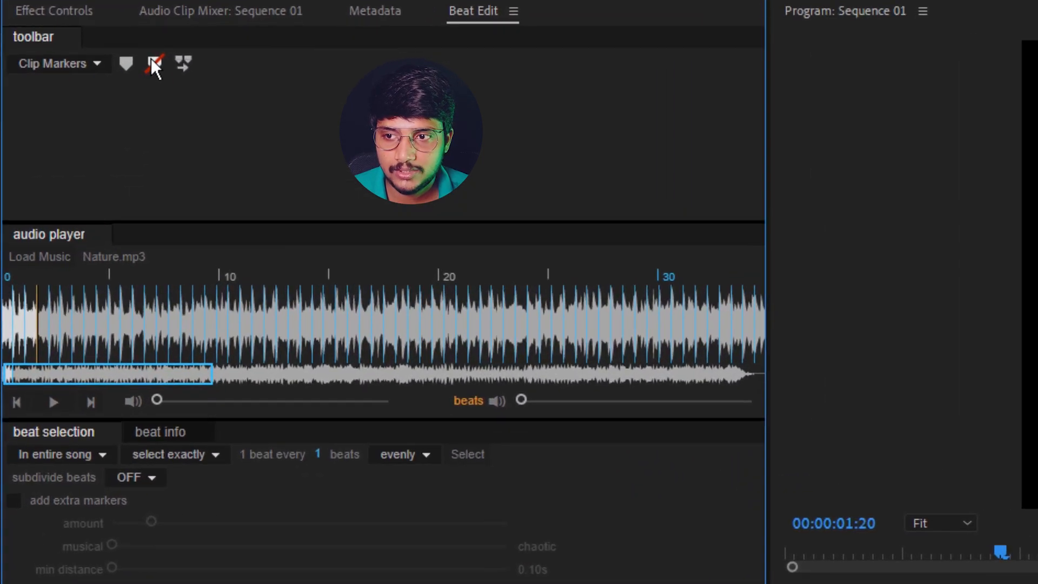
{"action": "left_click", "coordinate": [84, 66]}
{"action": "left_click", "coordinate": [46, 103]}
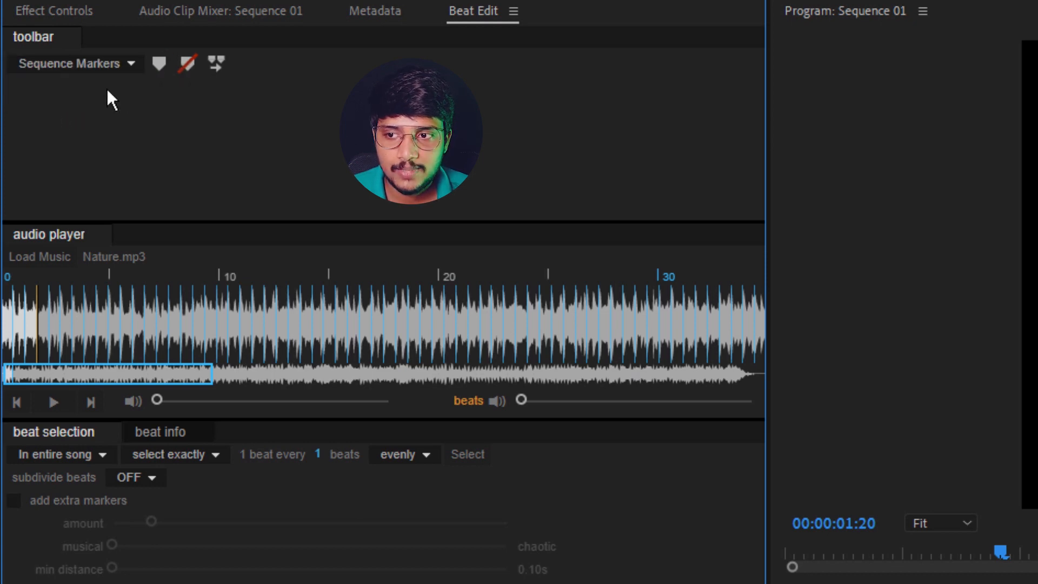
{"action": "left_click", "coordinate": [160, 60]}
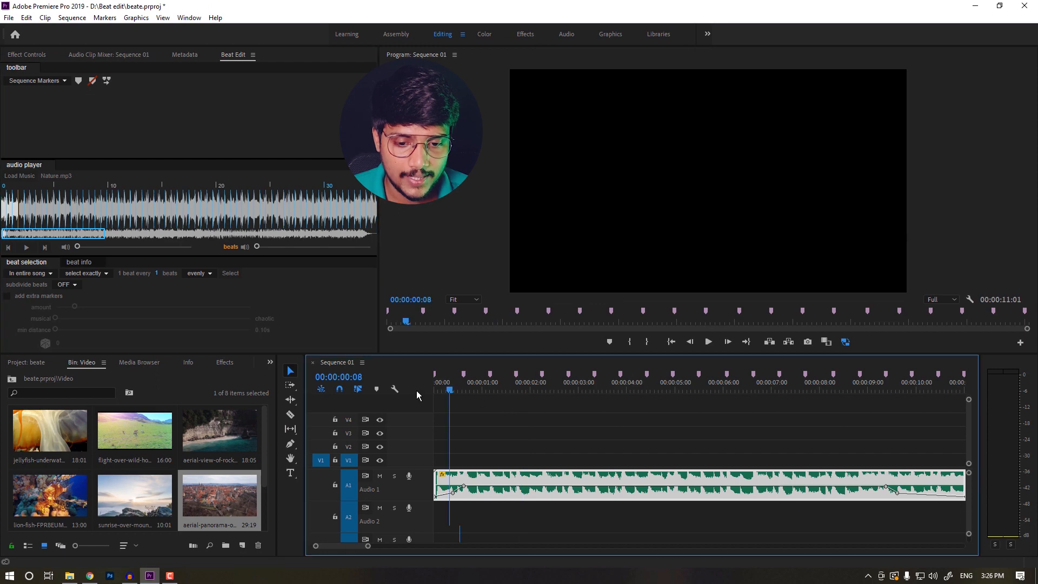
{"action": "left_click_drag", "start_coordinate": [416, 391], "coordinate": [365, 399]}
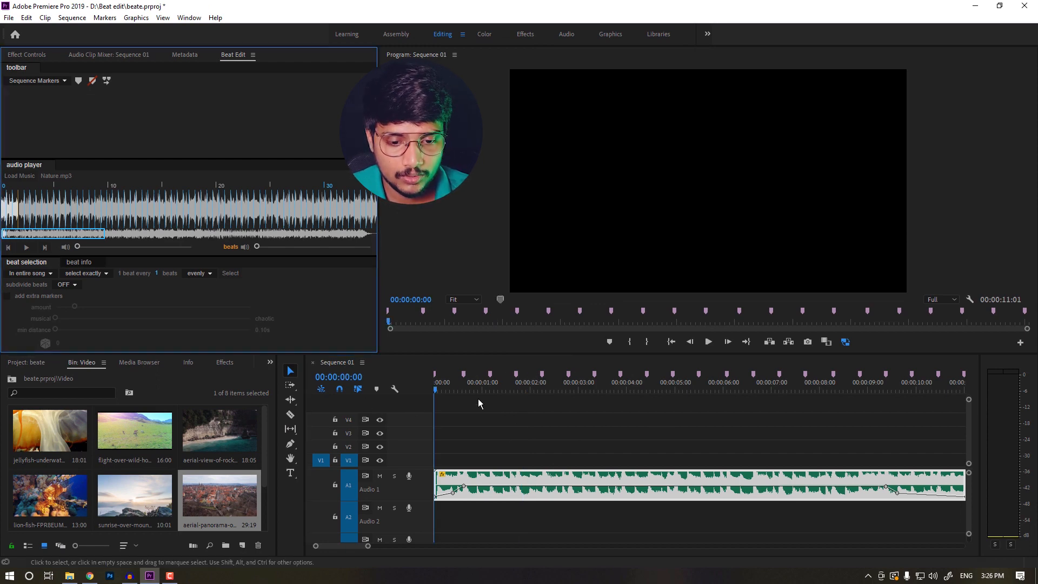
Play the sequence briefly from the start to hear the music against the beat markers, then return to the start
{"action": "left_click", "coordinate": [447, 387]}
{"action": "key", "text": "space"}
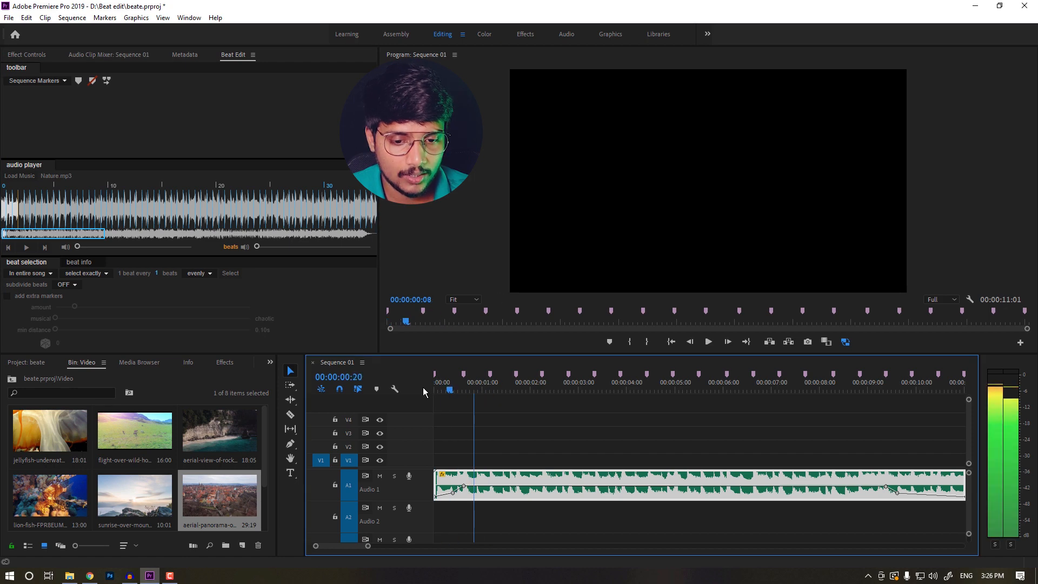
{"action": "key", "text": "Home"}
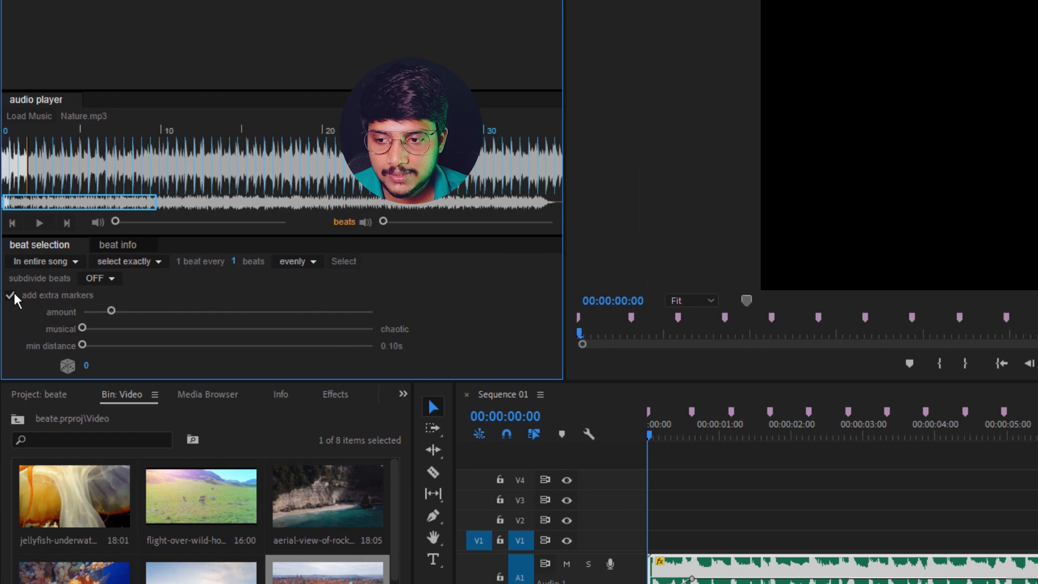
Enable add extra markers in Beat Edit, raise the amount slider, and delete and recreate the sequence markers
{"action": "left_click", "coordinate": [8, 296]}
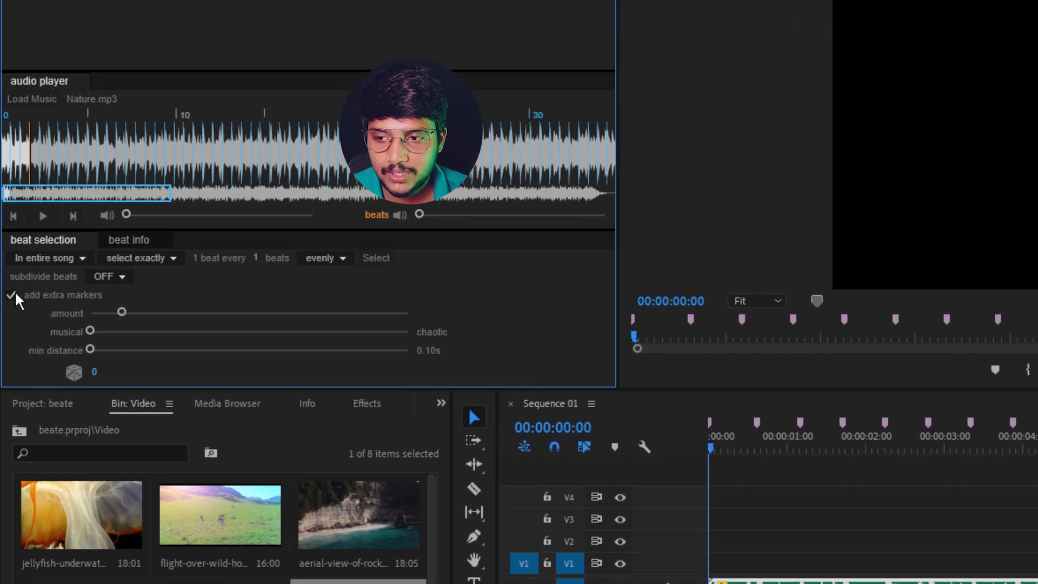
{"action": "left_click_drag", "start_coordinate": [125, 312], "coordinate": [161, 311]}
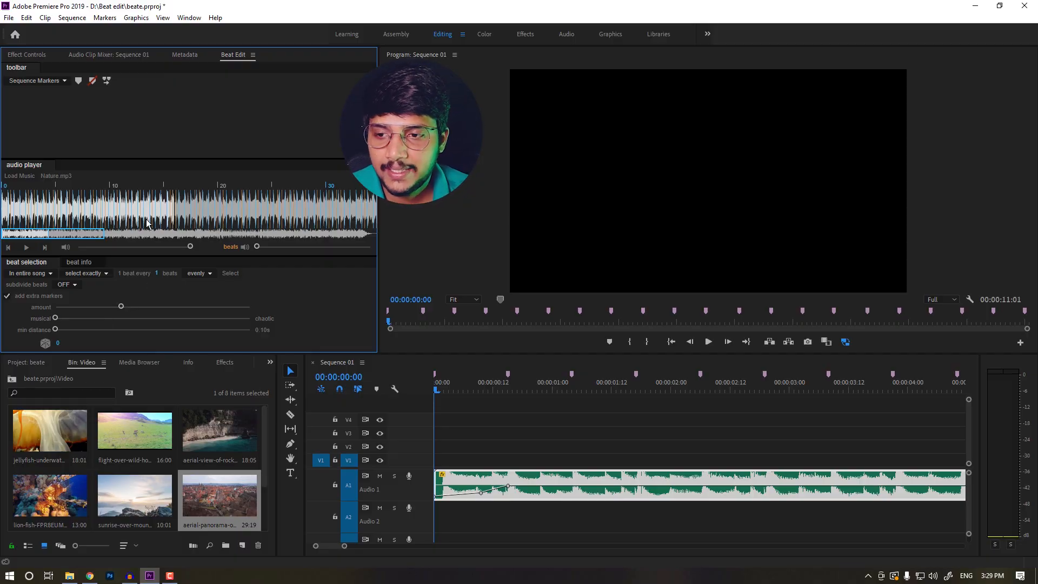
{"action": "left_click", "coordinate": [92, 81]}
{"action": "left_click", "coordinate": [78, 80]}
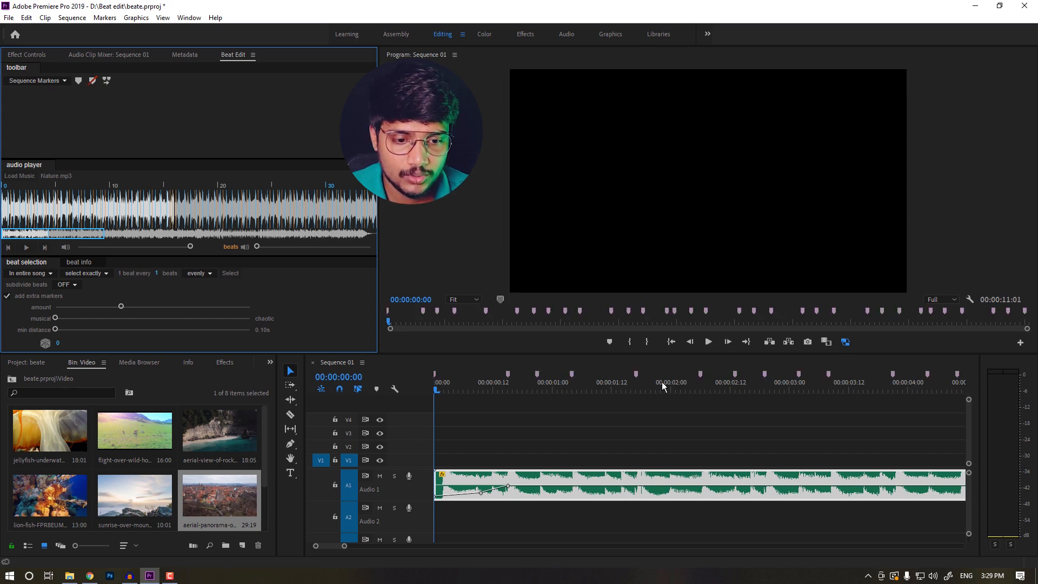
Reset the extra-marker amount to zero and delete the Beat Edit markers
{"action": "mouse_move", "coordinate": [426, 396]}
{"action": "left_mouse_down"}
{"action": "mouse_move", "coordinate": [571, 383]}
{"action": "mouse_move", "coordinate": [415, 381]}
{"action": "left_mouse_up"}
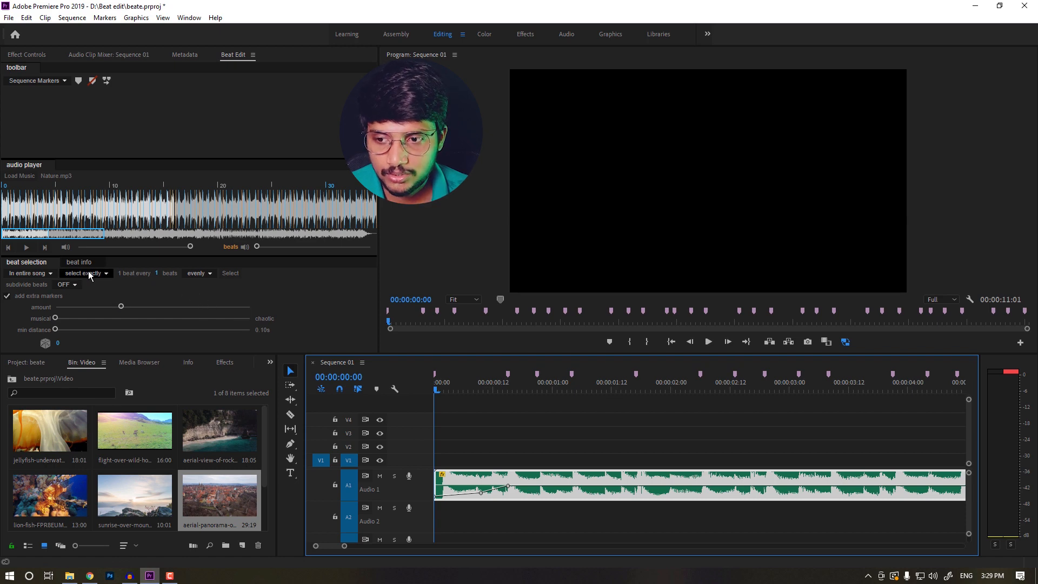
{"action": "left_click_drag", "start_coordinate": [115, 308], "coordinate": [56, 306]}
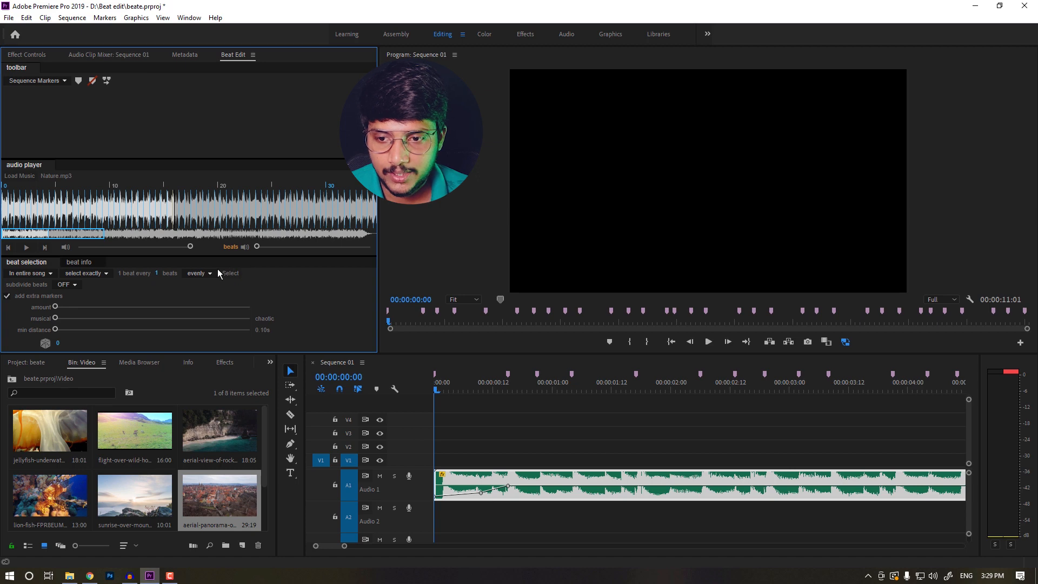
{"action": "left_click", "coordinate": [92, 81]}
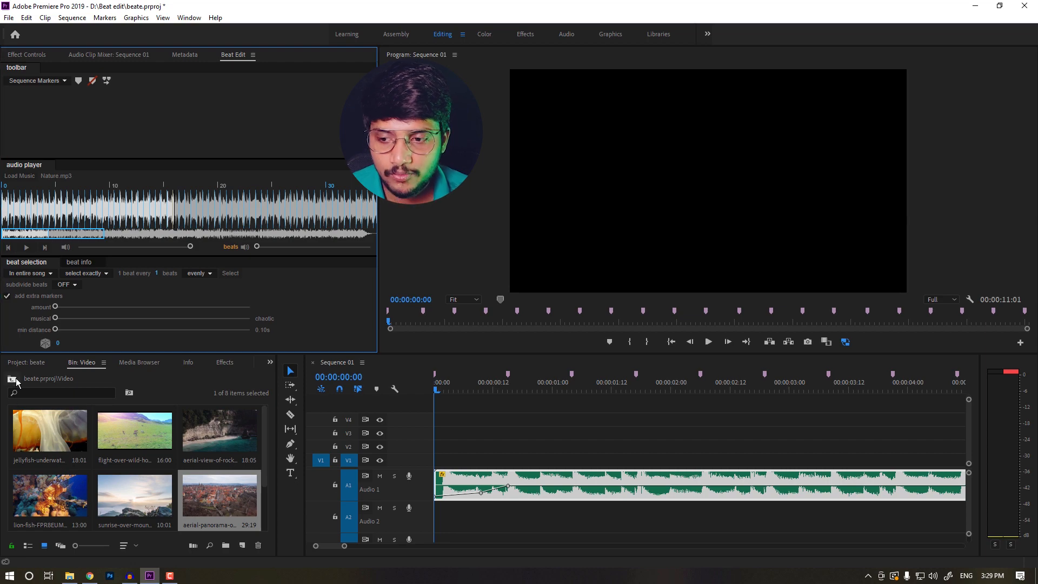
Automate the Video folder to the sequence, placing clips at unnumbered markers with Overwrite Edit
{"action": "left_click", "coordinate": [26, 362]}
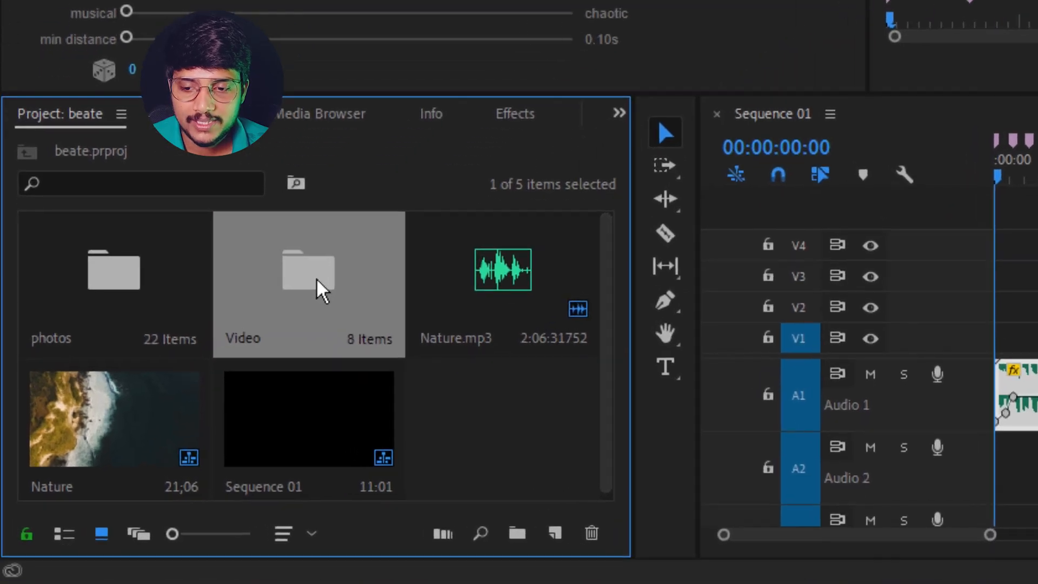
{"action": "left_click", "coordinate": [438, 538]}
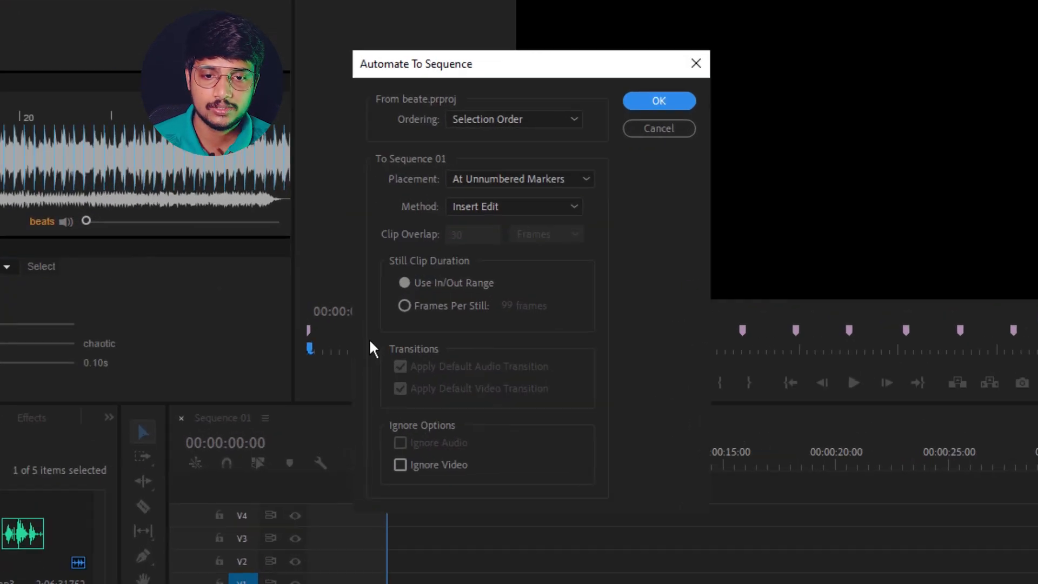
{"action": "left_click", "coordinate": [392, 180]}
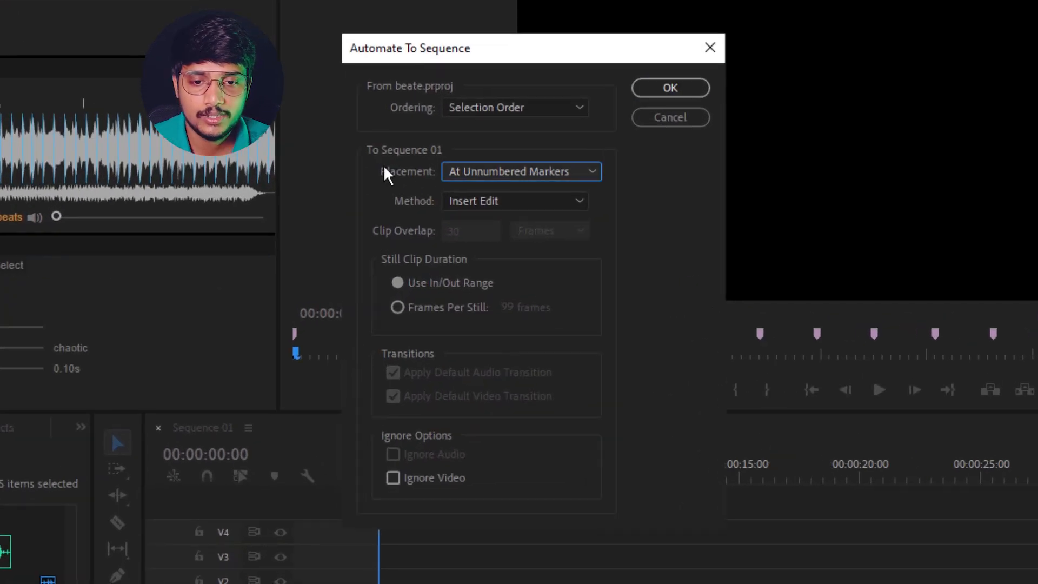
{"action": "left_click", "coordinate": [475, 170]}
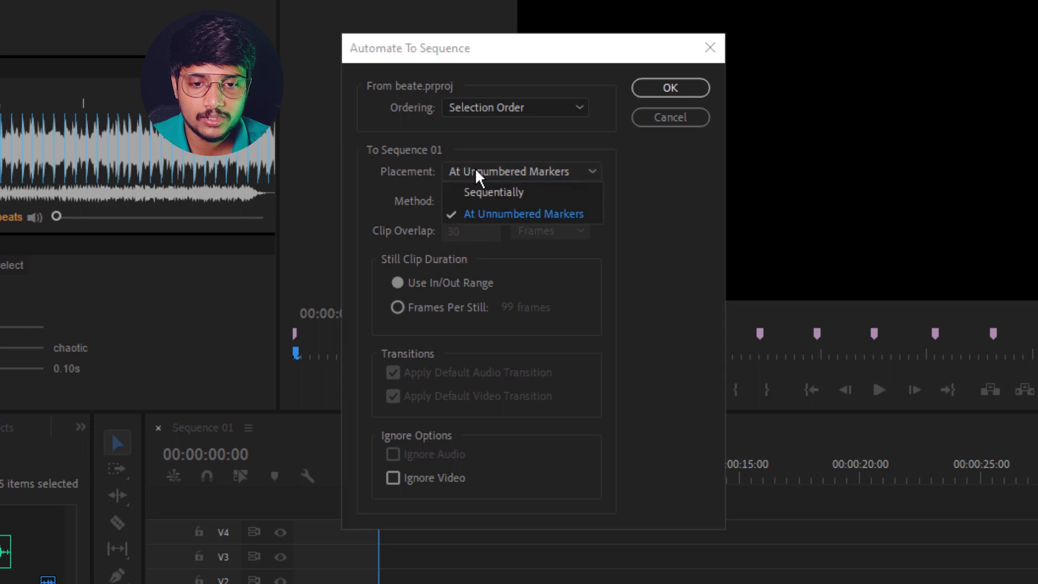
{"action": "left_click", "coordinate": [488, 217]}
{"action": "left_click", "coordinate": [498, 207]}
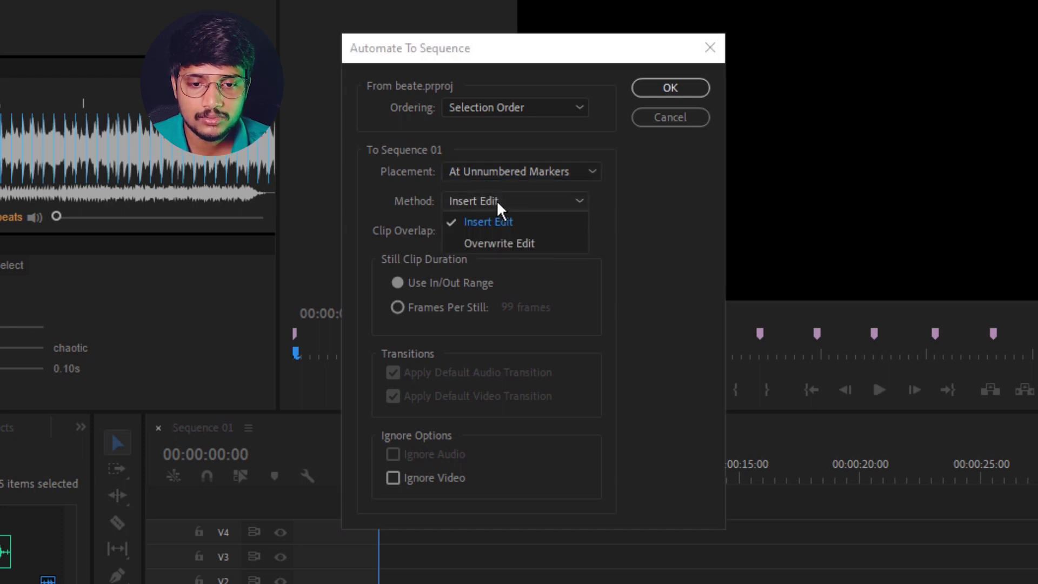
{"action": "left_click", "coordinate": [484, 246]}
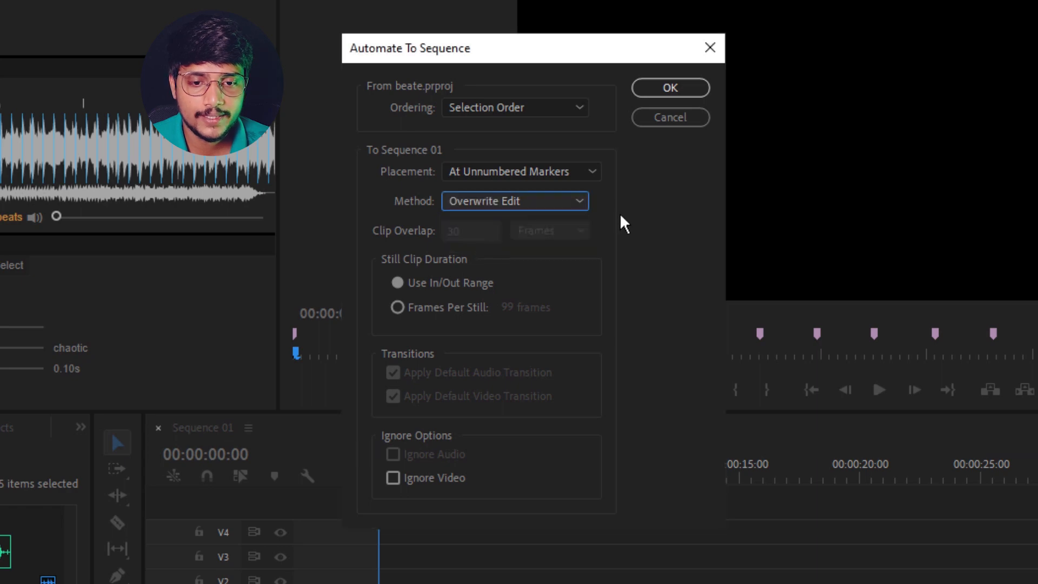
{"action": "left_click", "coordinate": [688, 88]}
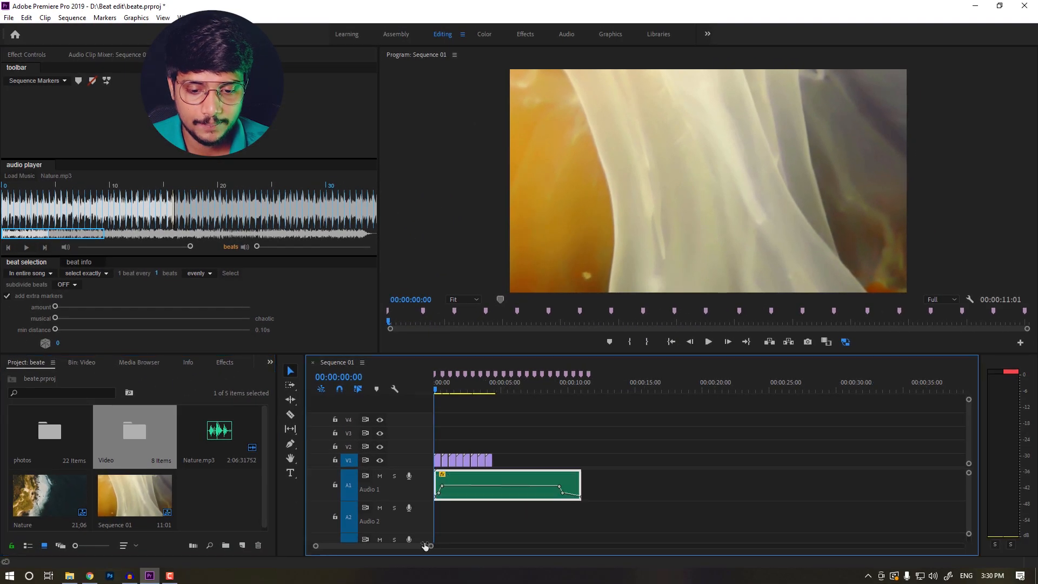
Adjust the edges of the first automated clips and play back the sequence to check the cuts
{"action": "left_click_drag", "start_coordinate": [425, 546], "coordinate": [346, 546]}
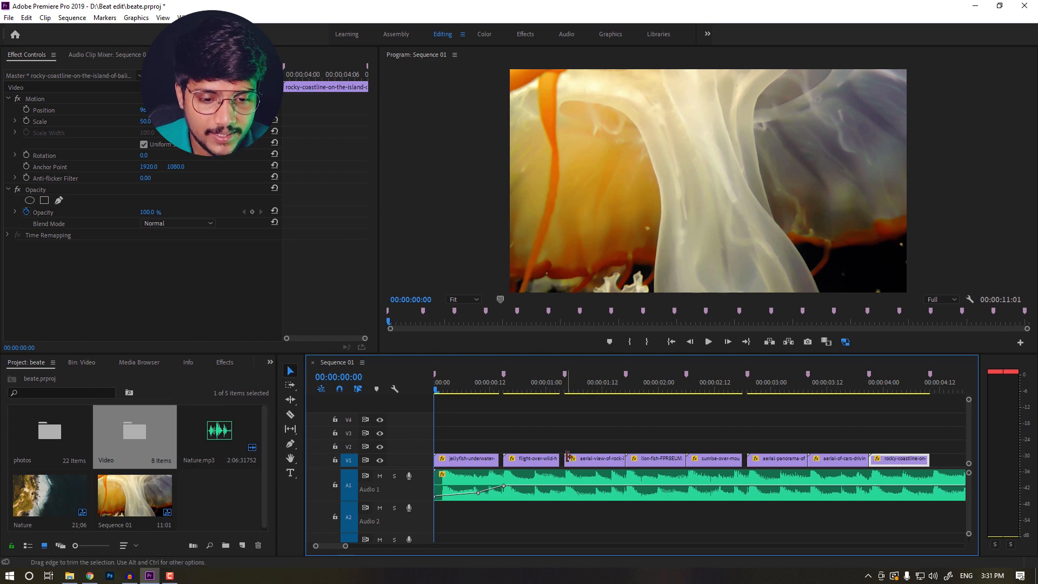
{"action": "mouse_move", "coordinate": [572, 458]}
{"action": "left_mouse_down"}
{"action": "mouse_move", "coordinate": [606, 427]}
{"action": "mouse_move", "coordinate": [593, 422]}
{"action": "mouse_move", "coordinate": [590, 457]}
{"action": "mouse_move", "coordinate": [568, 459]}
{"action": "left_mouse_up"}
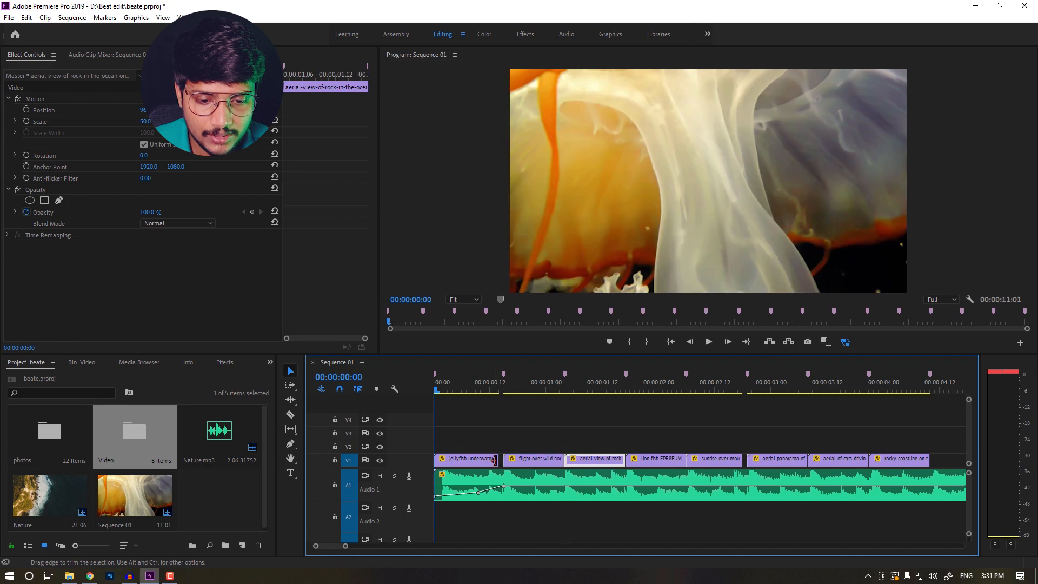
{"action": "left_click_drag", "start_coordinate": [496, 459], "coordinate": [517, 460]}
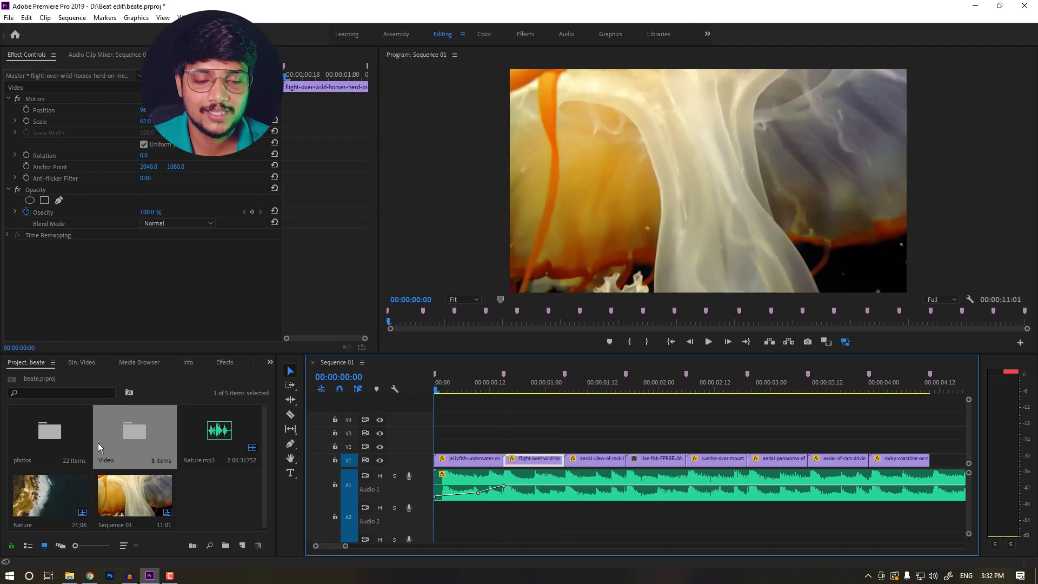
{"action": "key", "text": "space"}
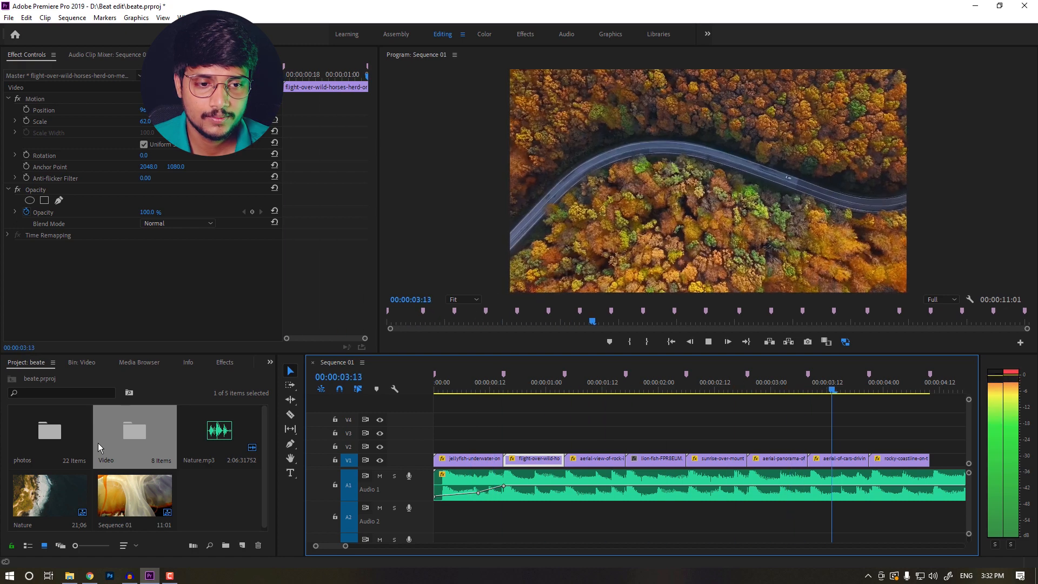
{"action": "key", "text": "space"}
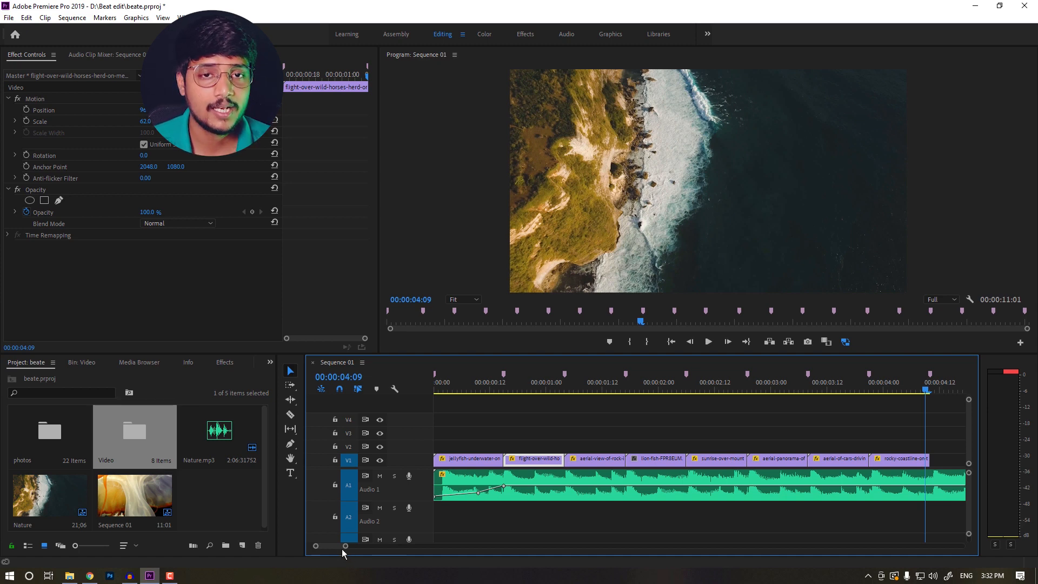
Delete all automated video clips from the timeline
{"action": "left_click_drag", "start_coordinate": [344, 548], "coordinate": [394, 545]}
{"action": "left_click_drag", "start_coordinate": [592, 431], "coordinate": [401, 460]}
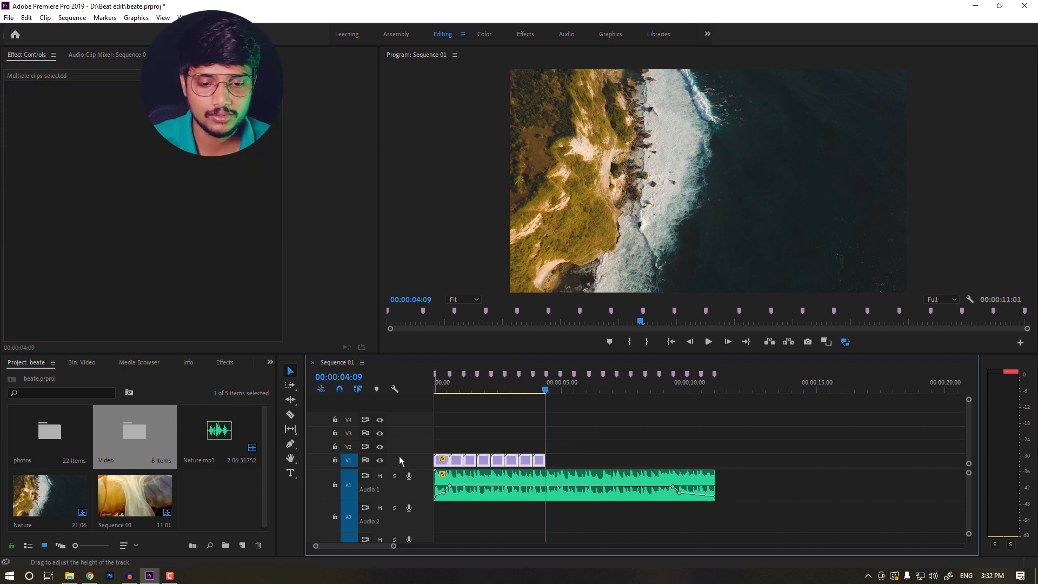
{"action": "key", "text": "Delete"}
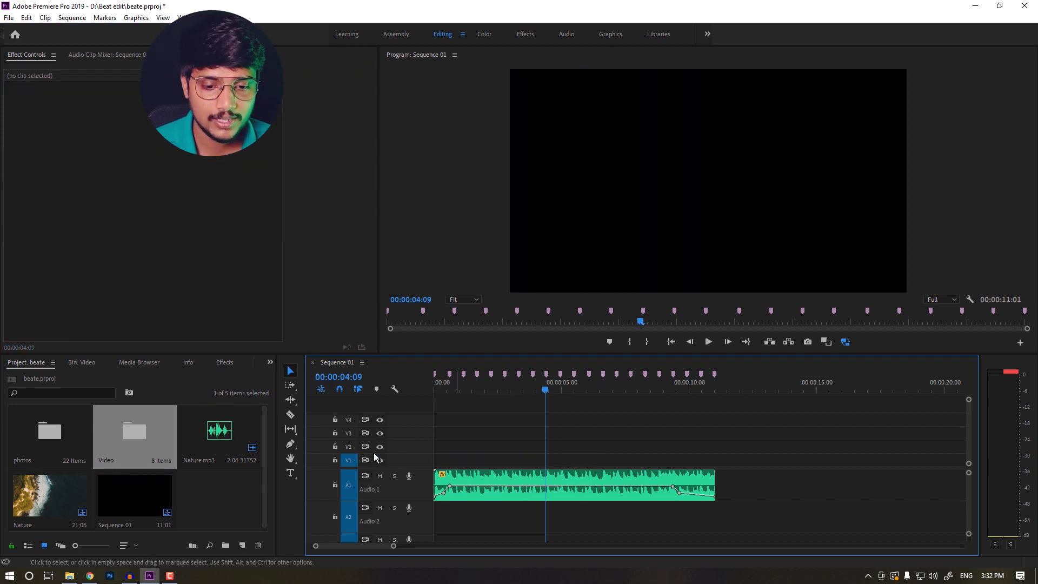
Automate the photos folder to the sequence at unnumbered markers with Overwrite Edit
{"action": "double_click", "coordinate": [42, 442]}
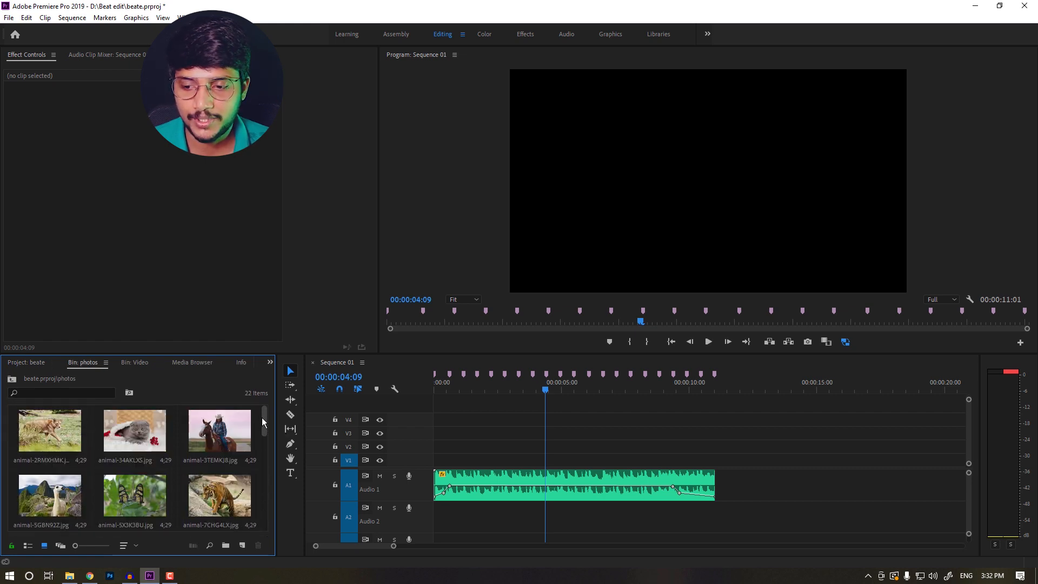
{"action": "left_click", "coordinate": [13, 380]}
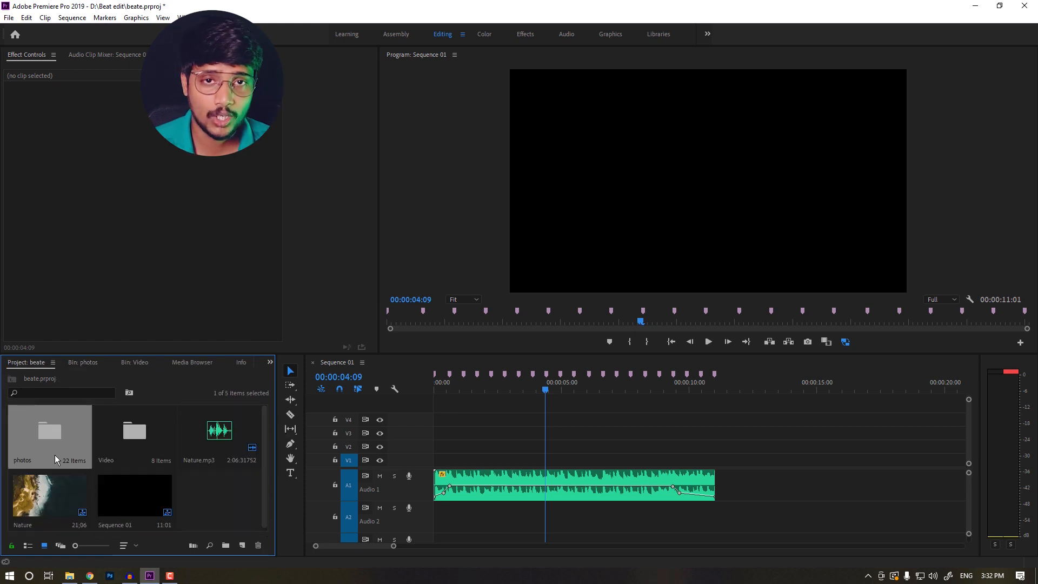
{"action": "left_click", "coordinate": [191, 545]}
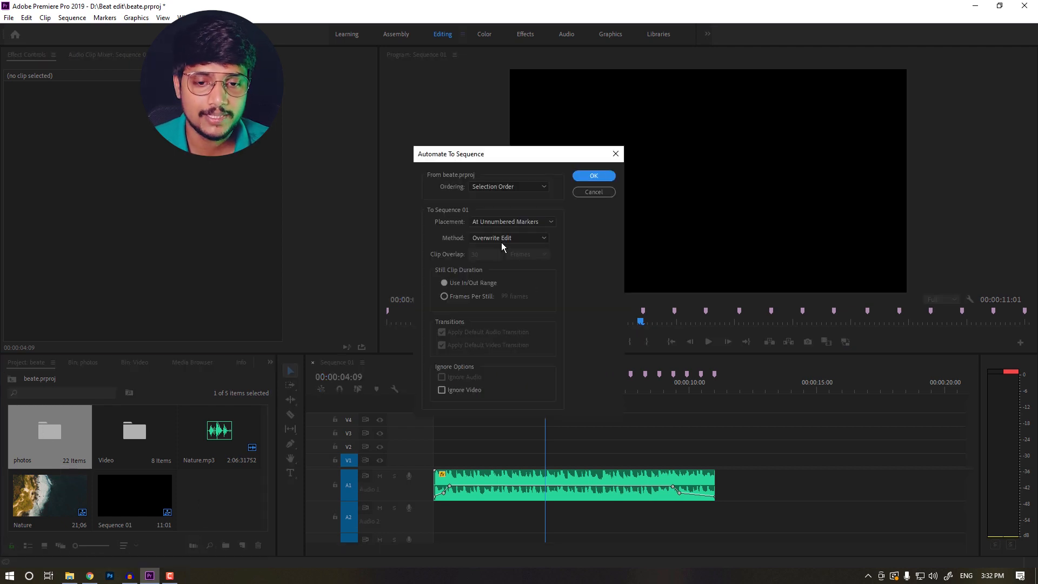
{"action": "left_click", "coordinate": [501, 222]}
{"action": "left_click", "coordinate": [505, 219]}
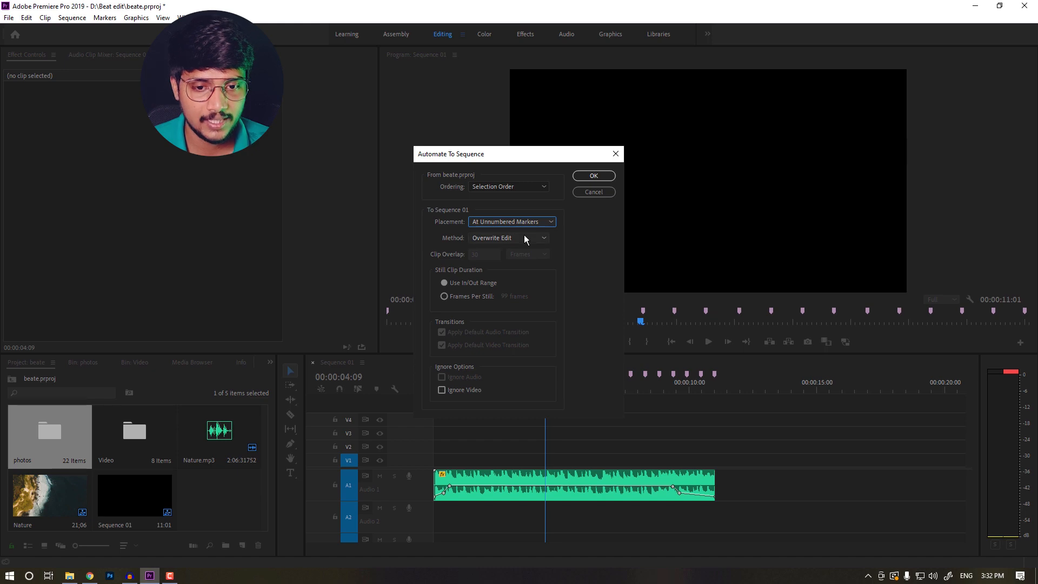
{"action": "left_click", "coordinate": [594, 176]}
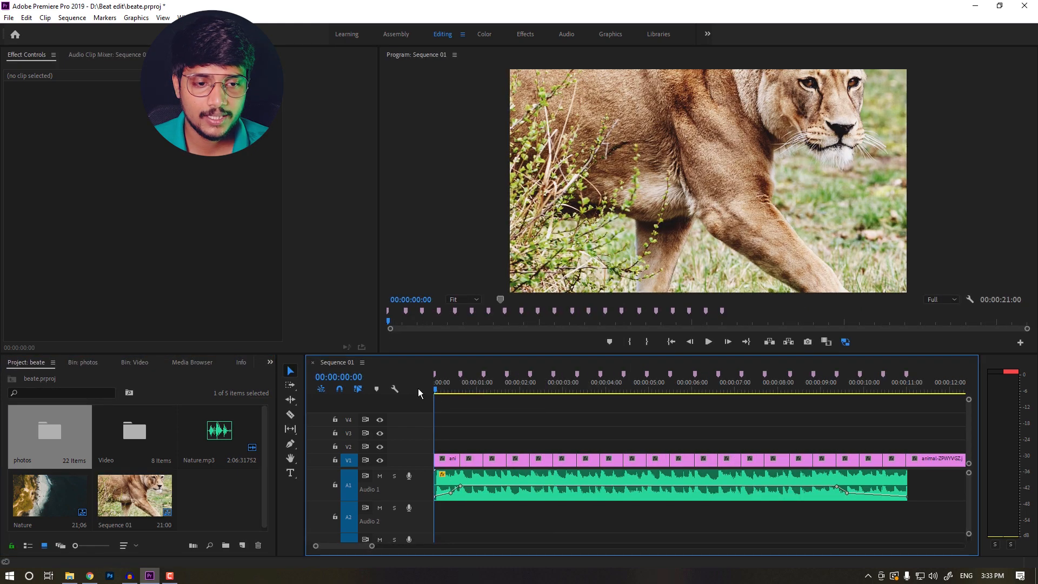
{"action": "left_click_drag", "start_coordinate": [372, 545], "coordinate": [451, 546]}
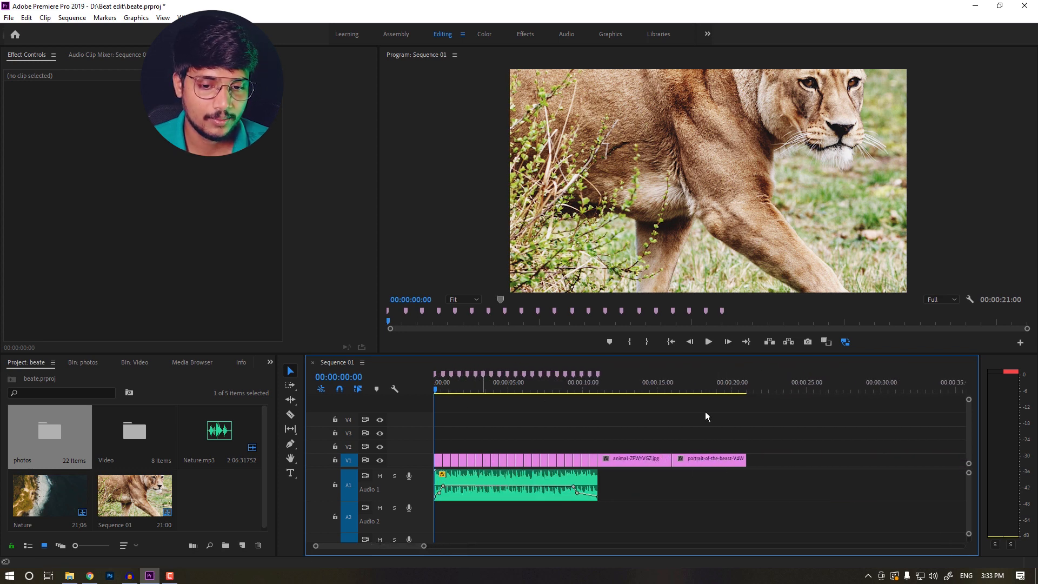
{"action": "left_click_drag", "start_coordinate": [705, 416], "coordinate": [641, 483]}
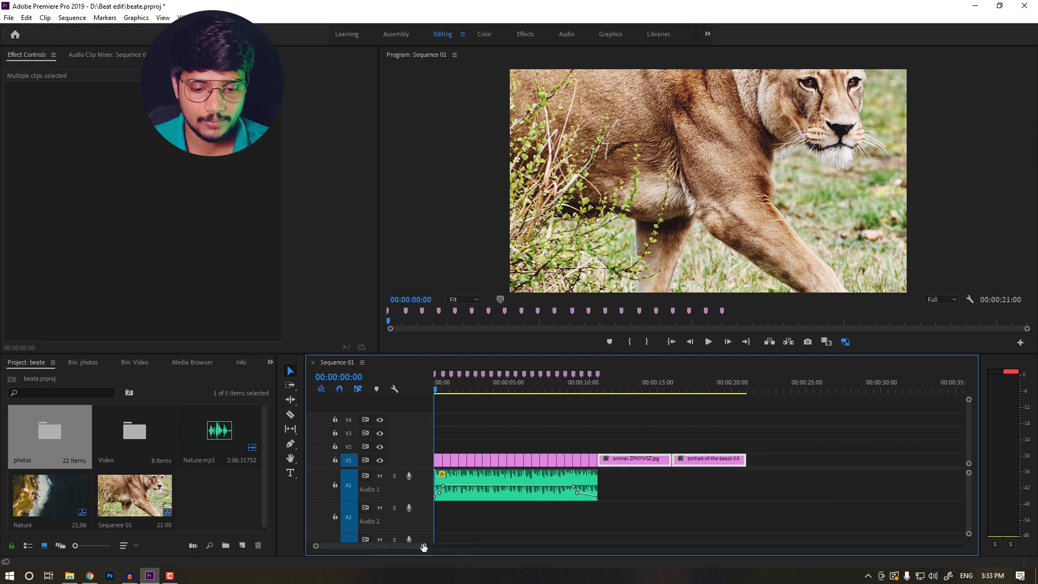
{"action": "left_click_drag", "start_coordinate": [424, 546], "coordinate": [388, 546]}
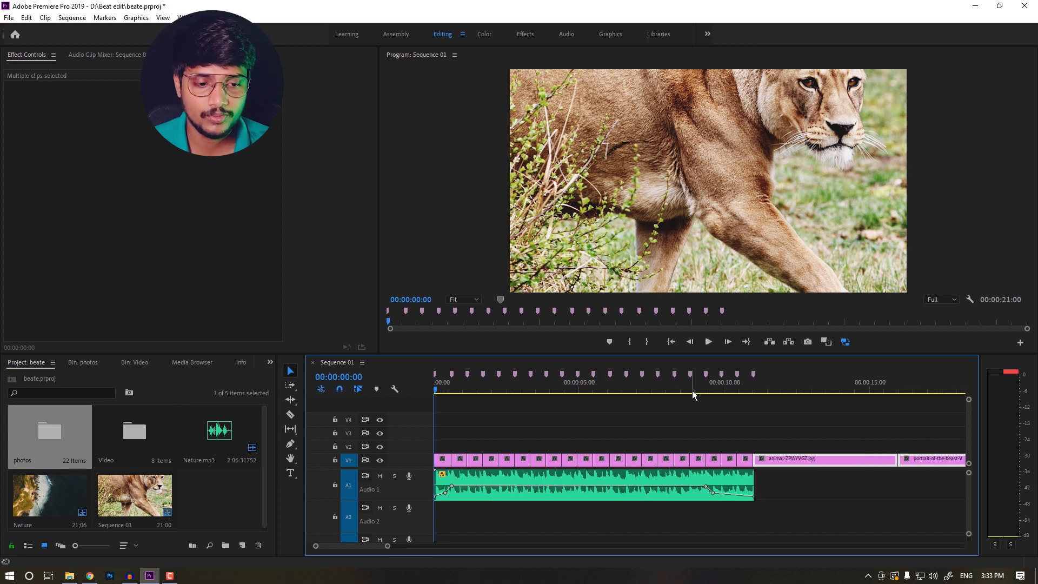
Select the Nature.mp3 clip, raise the extra-marker amount, and create new sequence markers with Beat Edit
{"action": "left_click", "coordinate": [620, 479]}
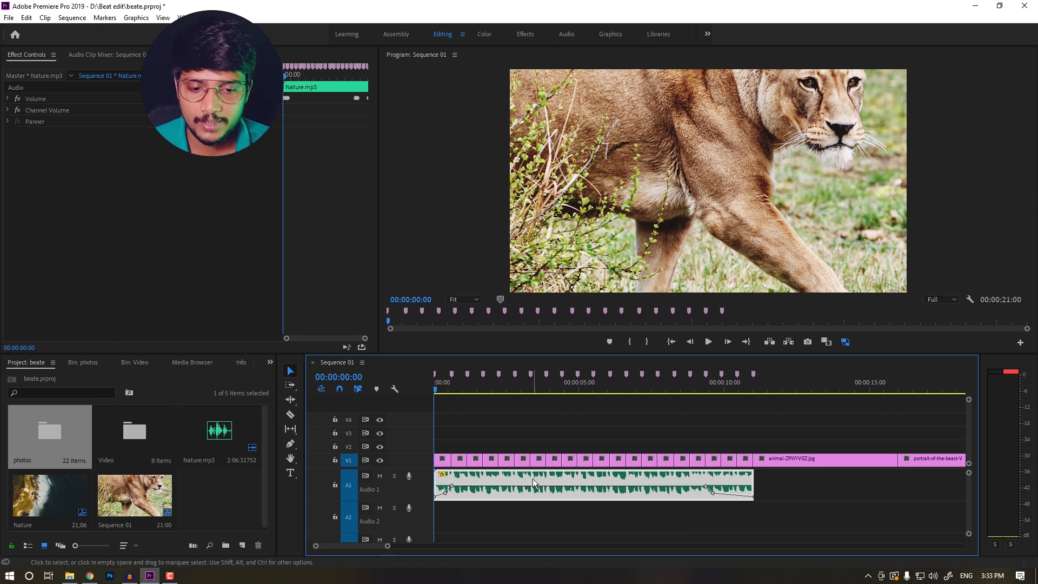
{"action": "left_click", "coordinate": [190, 55]}
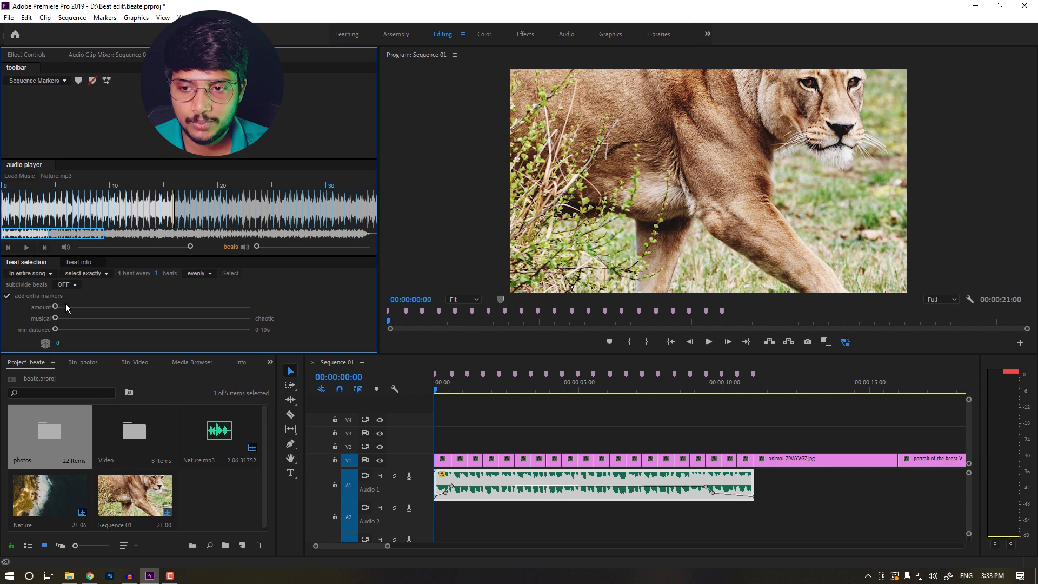
{"action": "left_click_drag", "start_coordinate": [56, 307], "coordinate": [93, 306]}
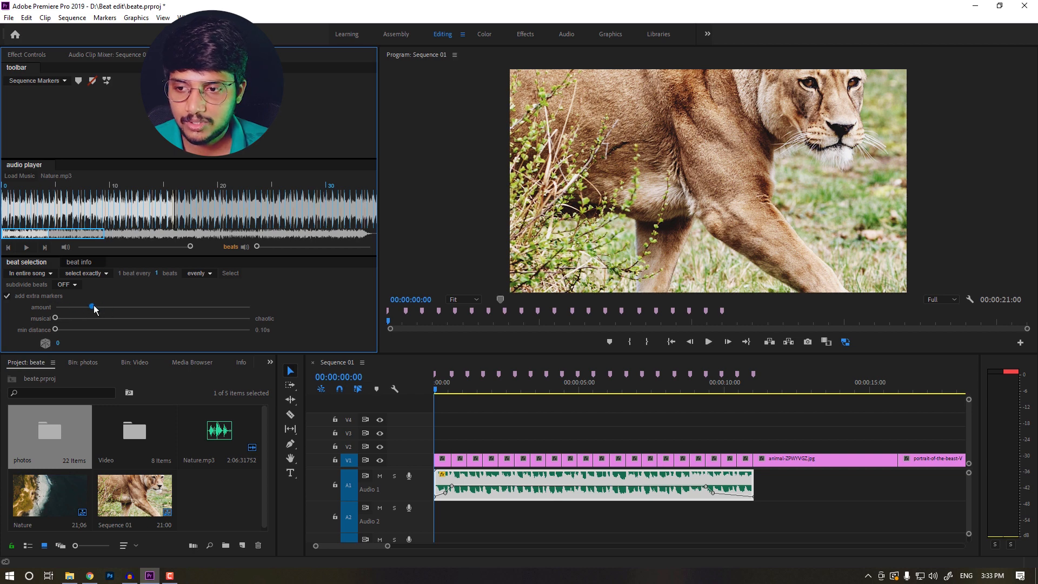
{"action": "left_click", "coordinate": [79, 81]}
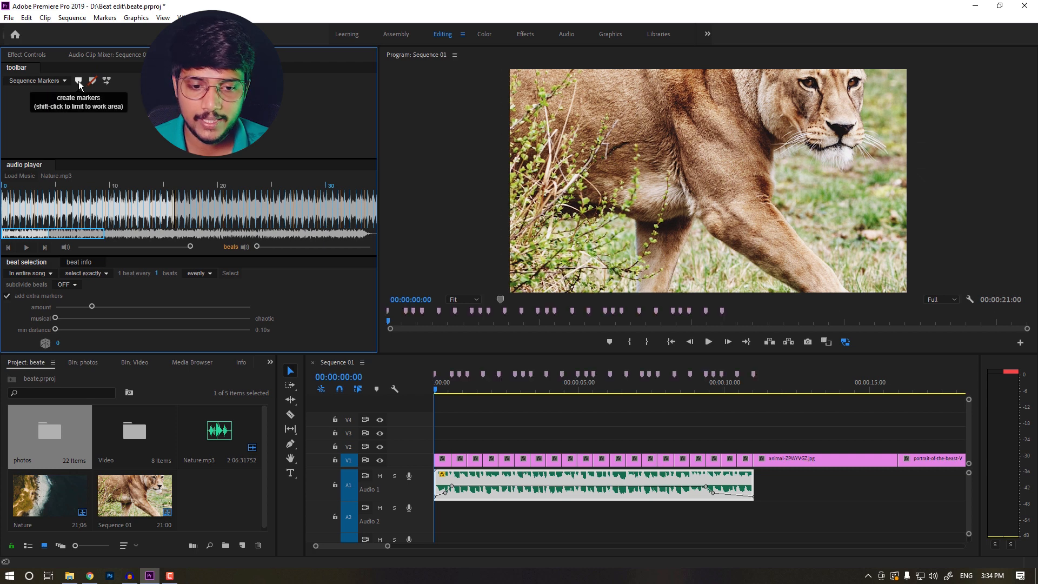
Delete the photo clips and re-run Automate to Sequence with the photos folder at the new markers
{"action": "left_click_drag", "start_coordinate": [947, 418], "coordinate": [376, 454]}
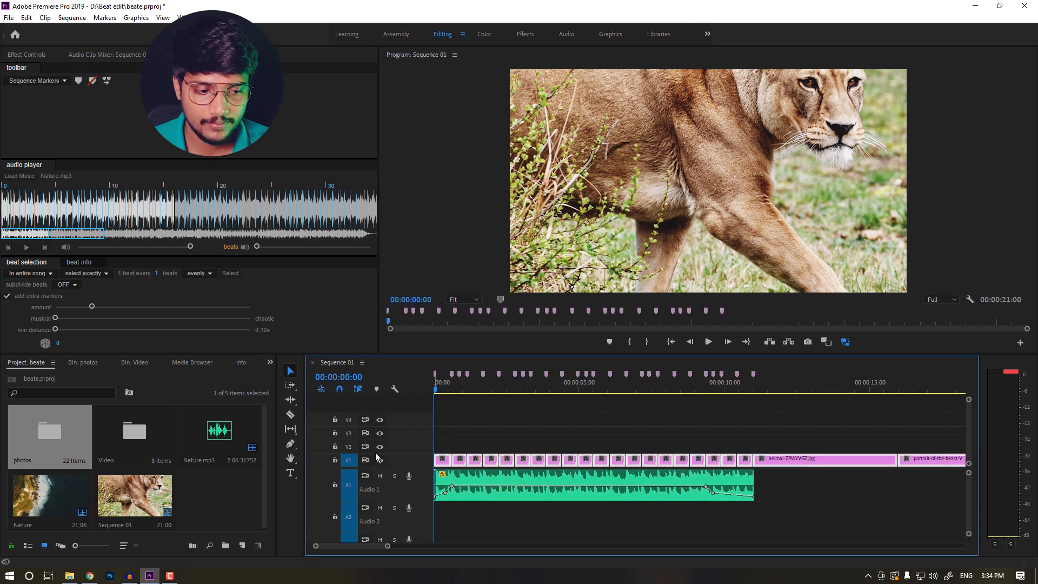
{"action": "key", "text": "Delete"}
{"action": "left_click", "coordinate": [193, 545]}
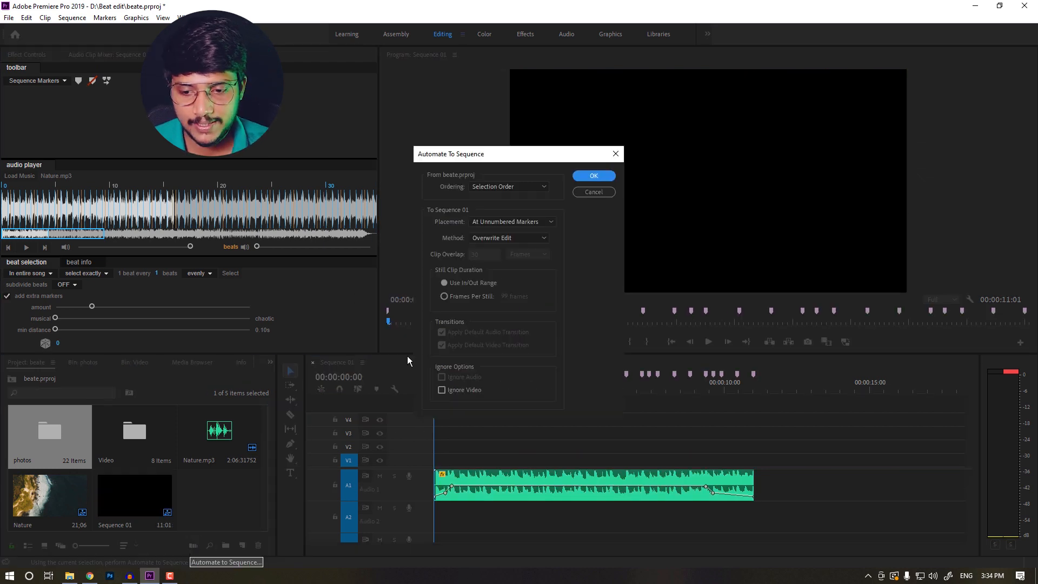
{"action": "left_click", "coordinate": [589, 181]}
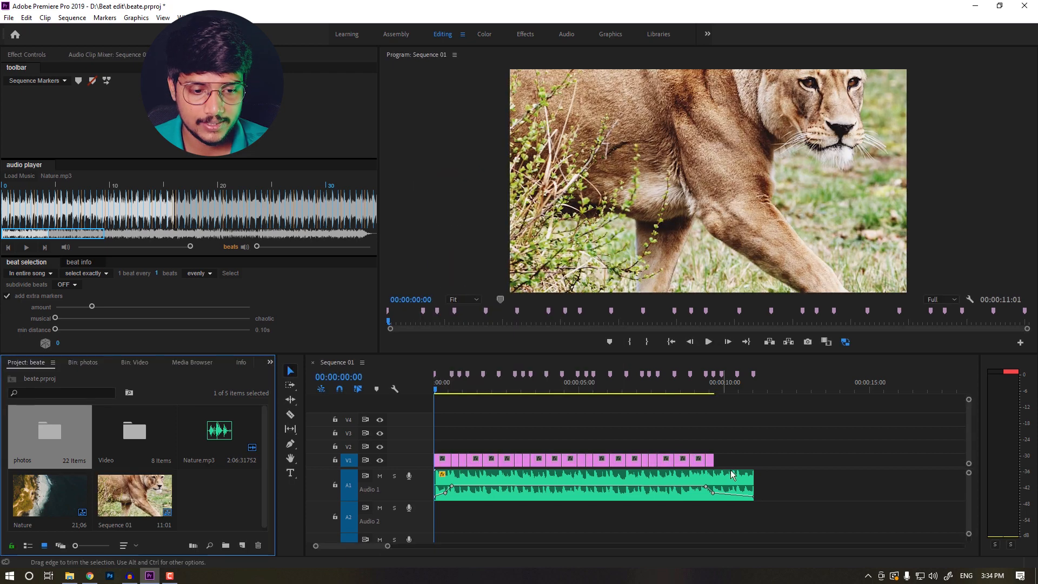
Play back the sequence to check the photo cuts against the beat
{"action": "left_click_drag", "start_coordinate": [439, 391], "coordinate": [431, 447]}
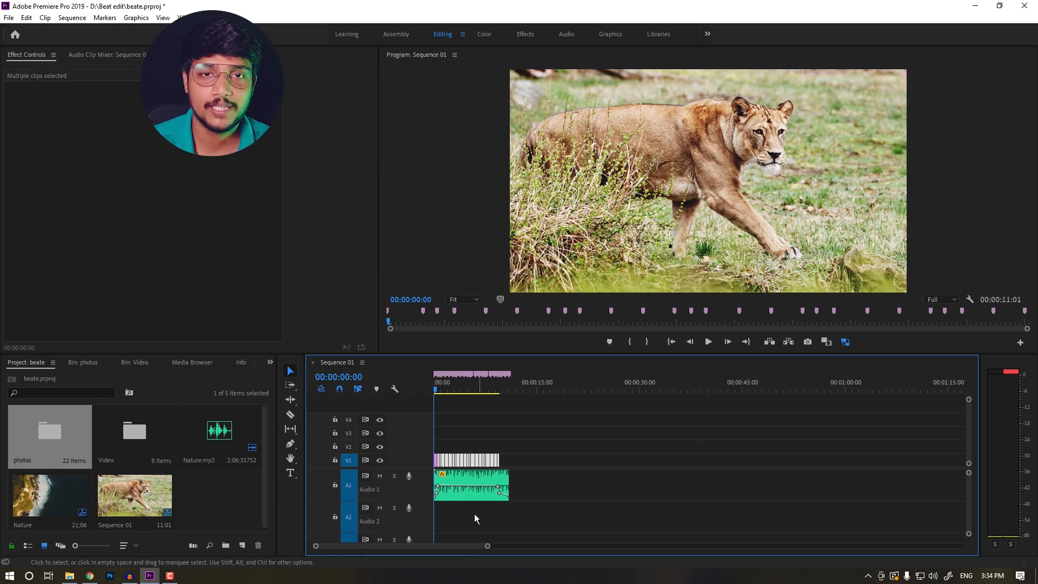
{"action": "left_click_drag", "start_coordinate": [488, 546], "coordinate": [452, 549]}
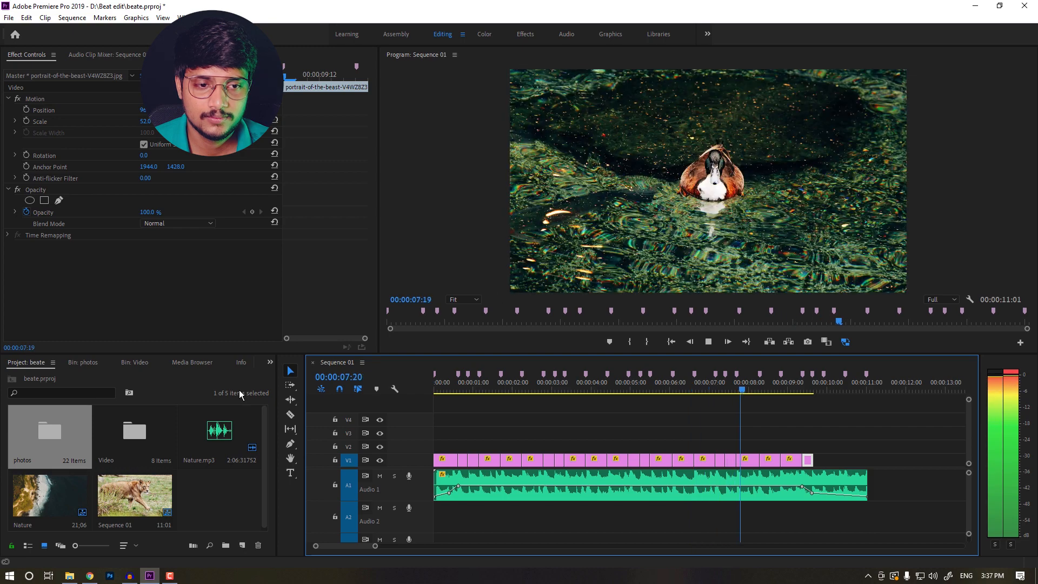
{"action": "key", "text": "space"}
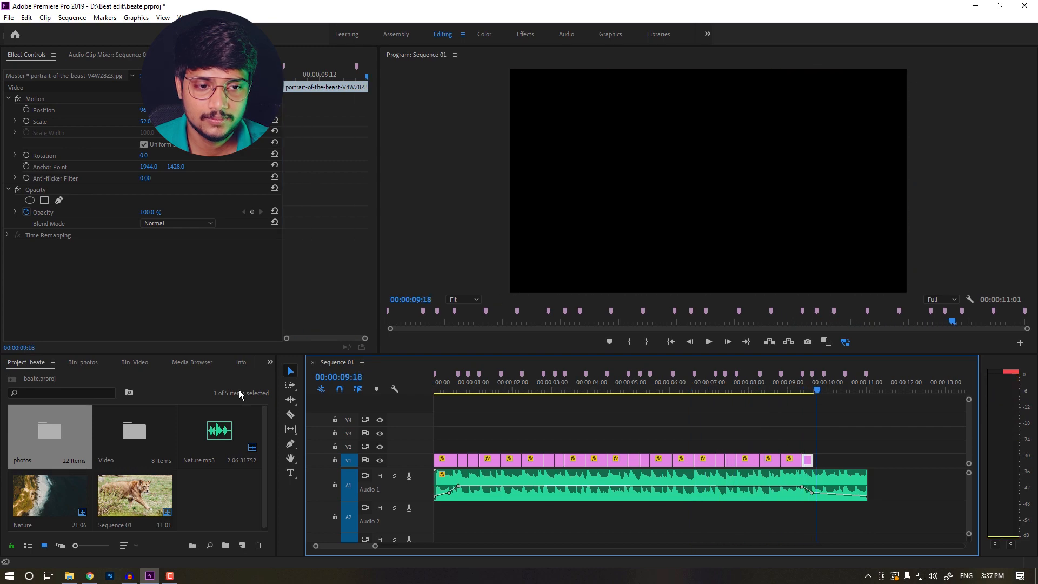